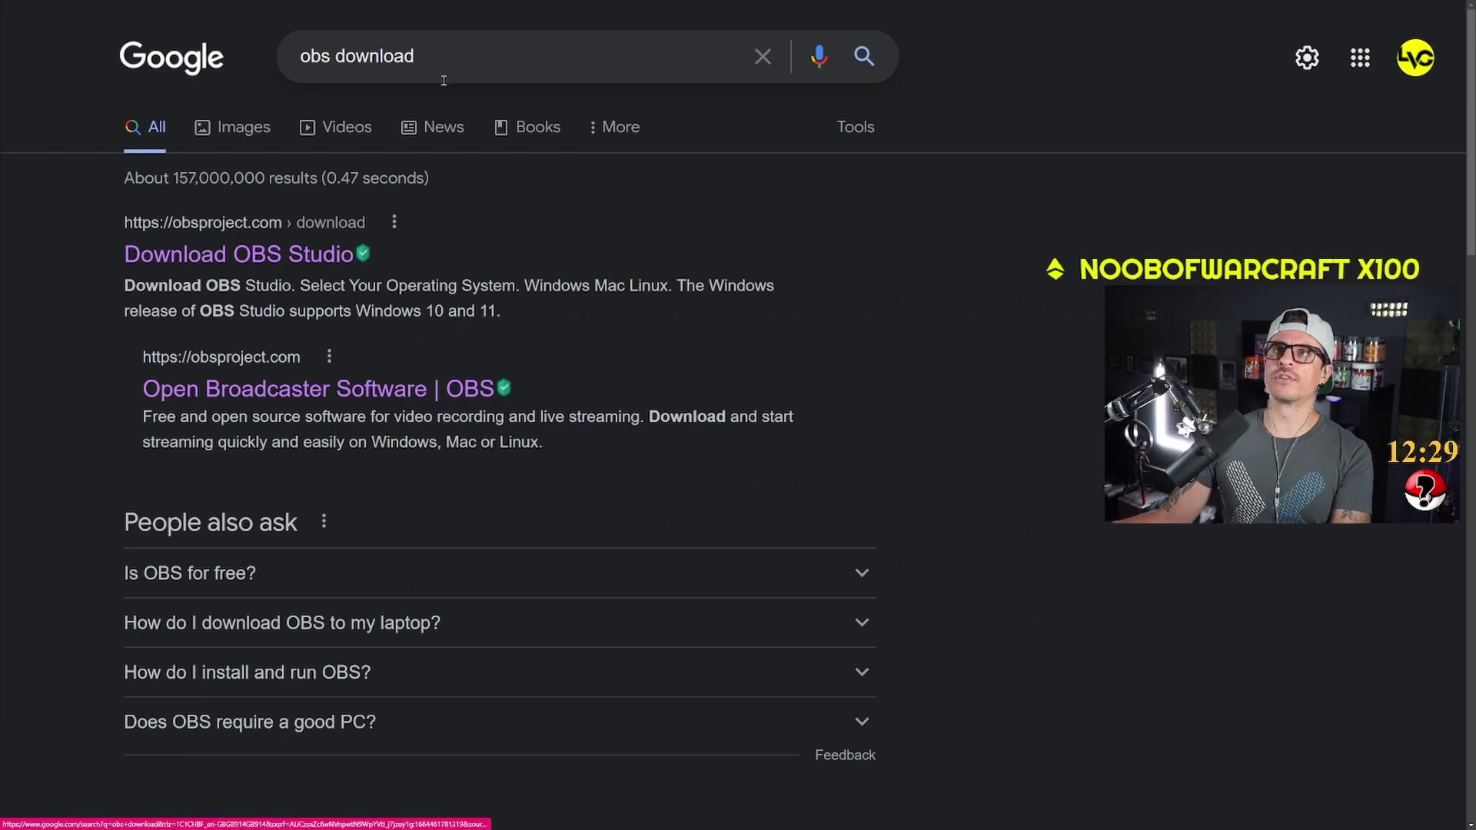
# - Open the obsproject.com 'Download OBS Studio' page from the obs download search results
pyautogui.click(442, 57)
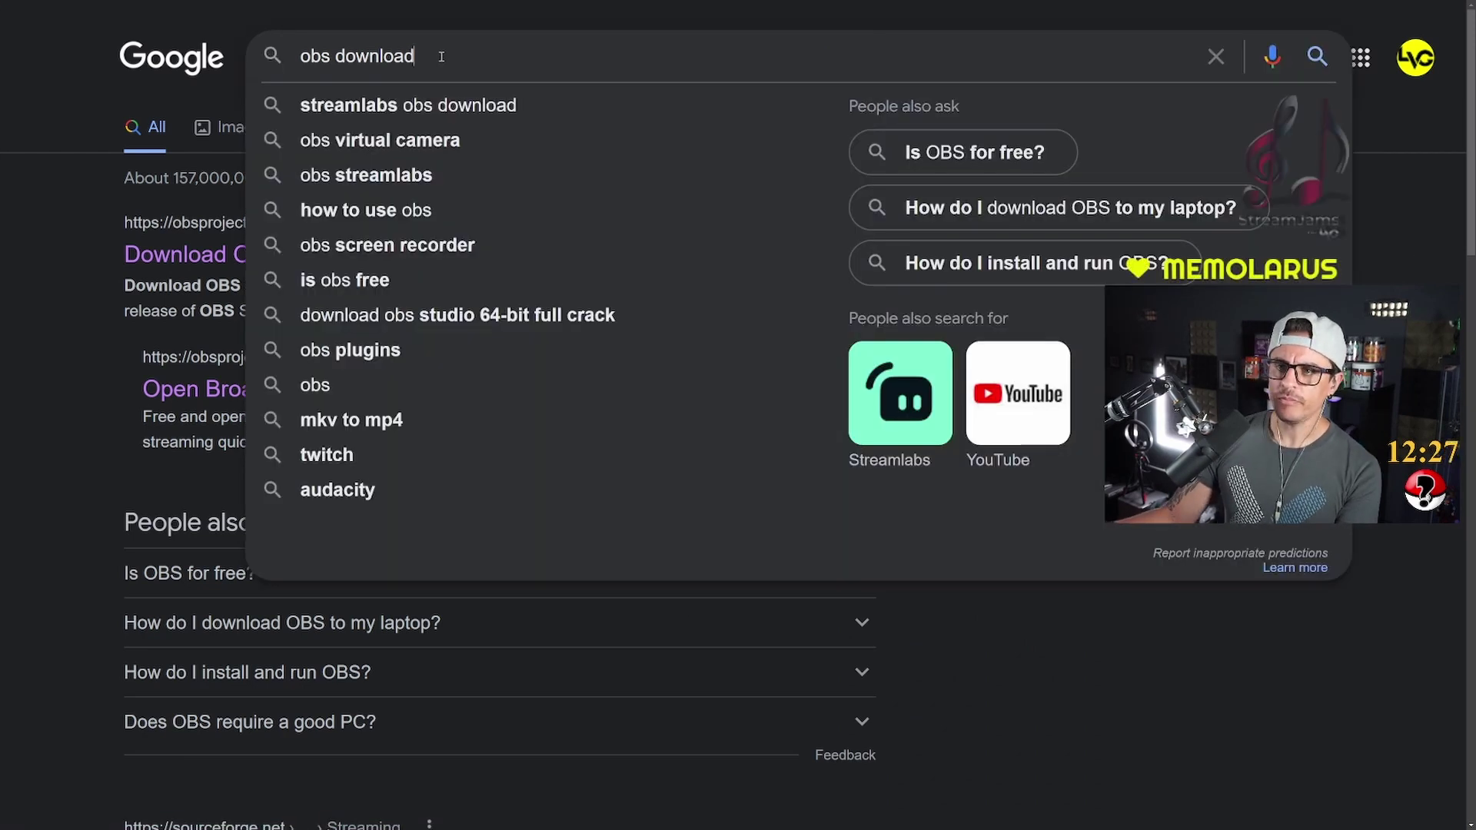
pyautogui.click(89, 274)
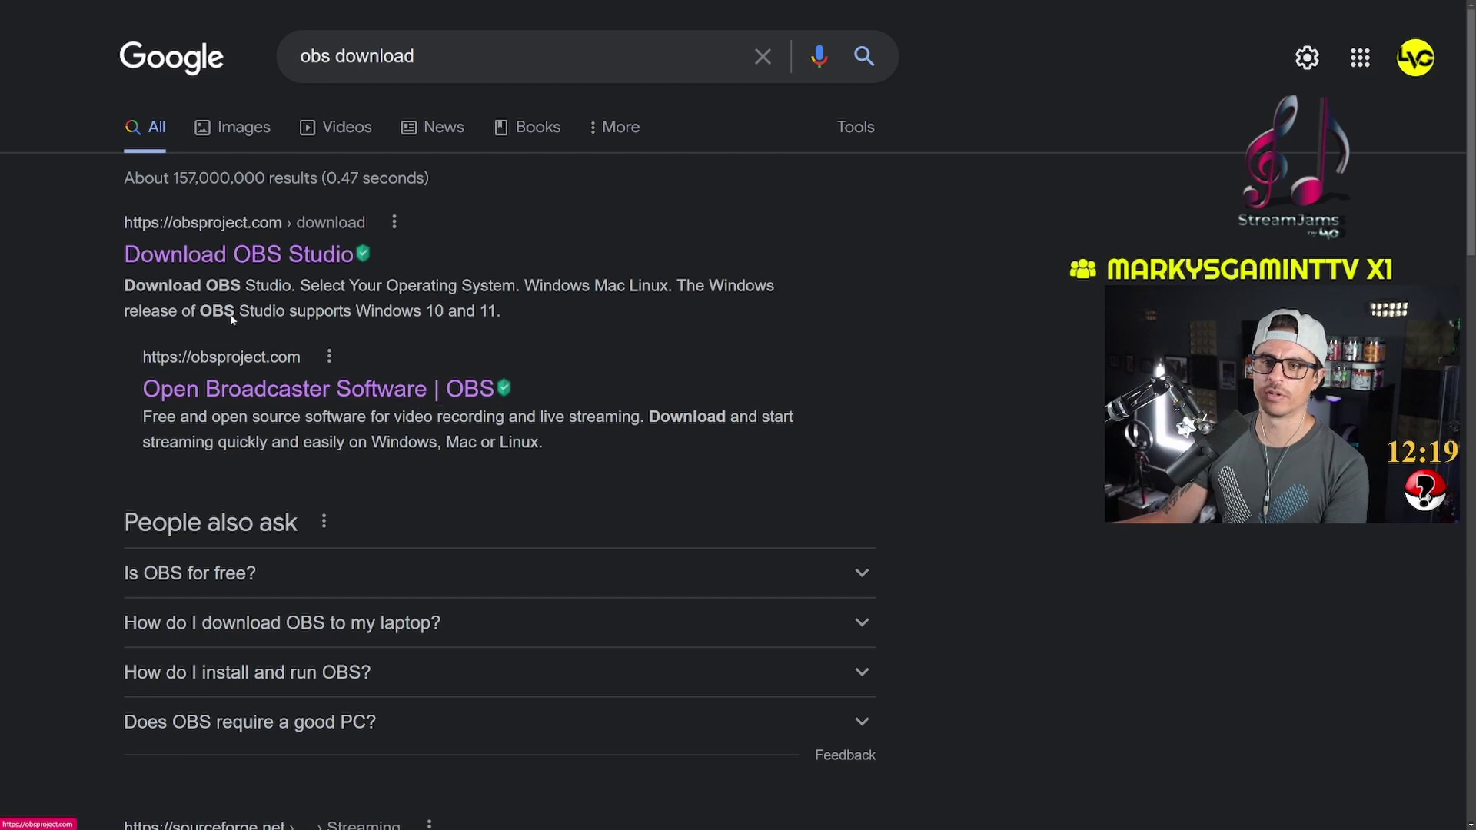
pyautogui.click(293, 267)
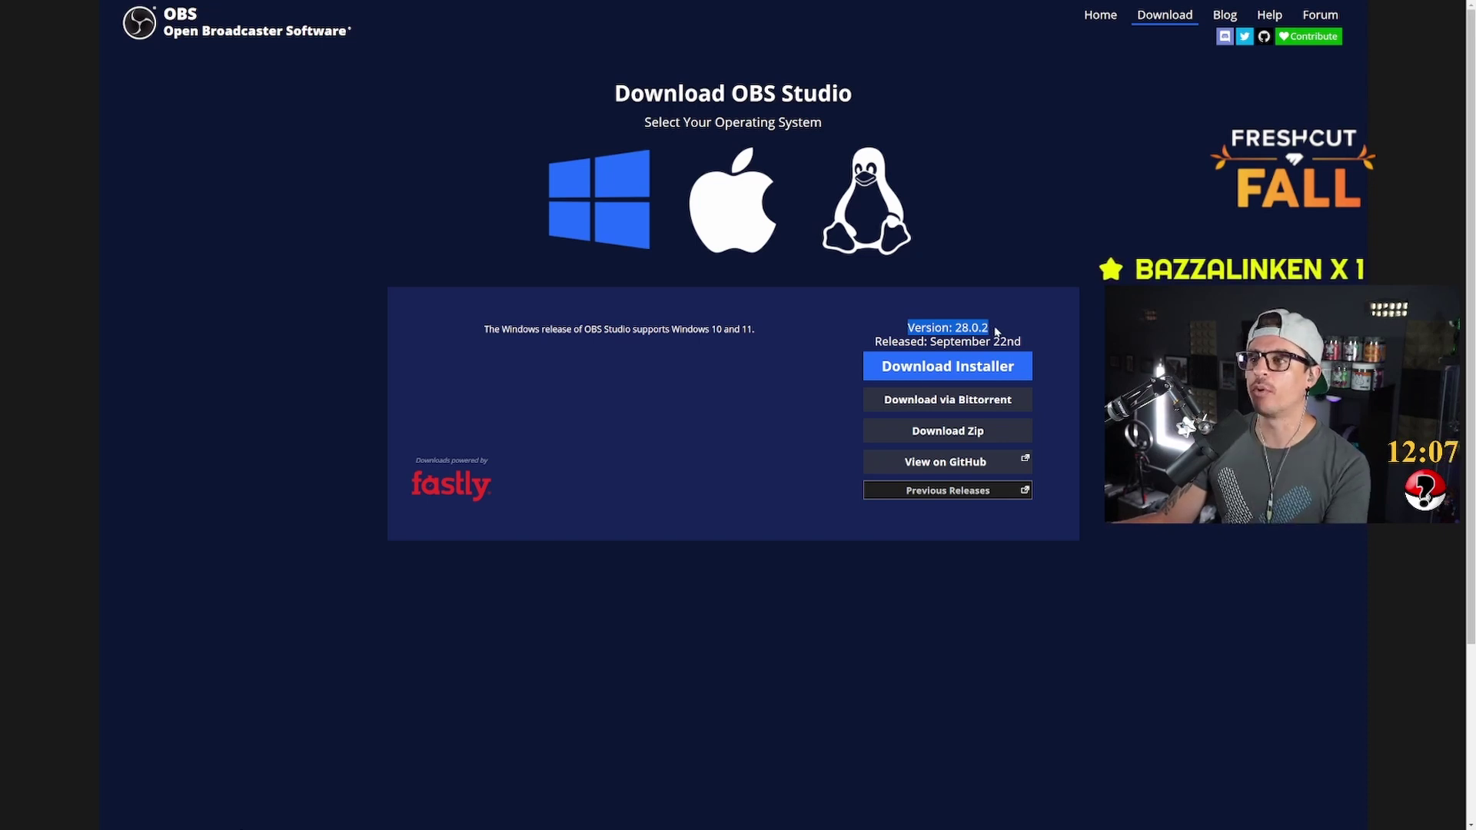
# - Check the current version number and release date, 28.0.2, on the OBS download page
pyautogui.click(900, 341)
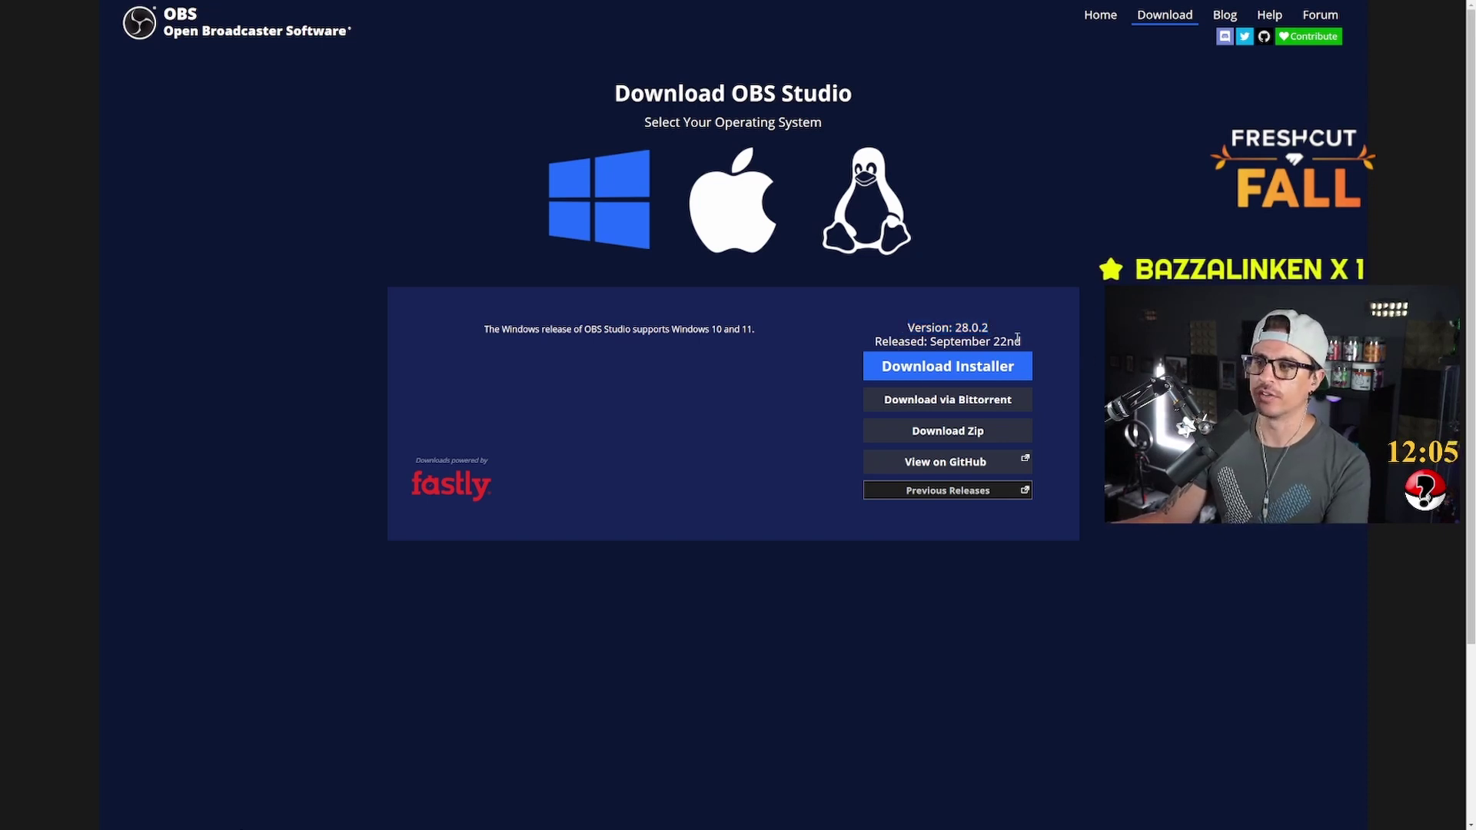
pyautogui.moveTo(1024, 343); pyautogui.dragTo(845, 343)
pyautogui.click(861, 346)
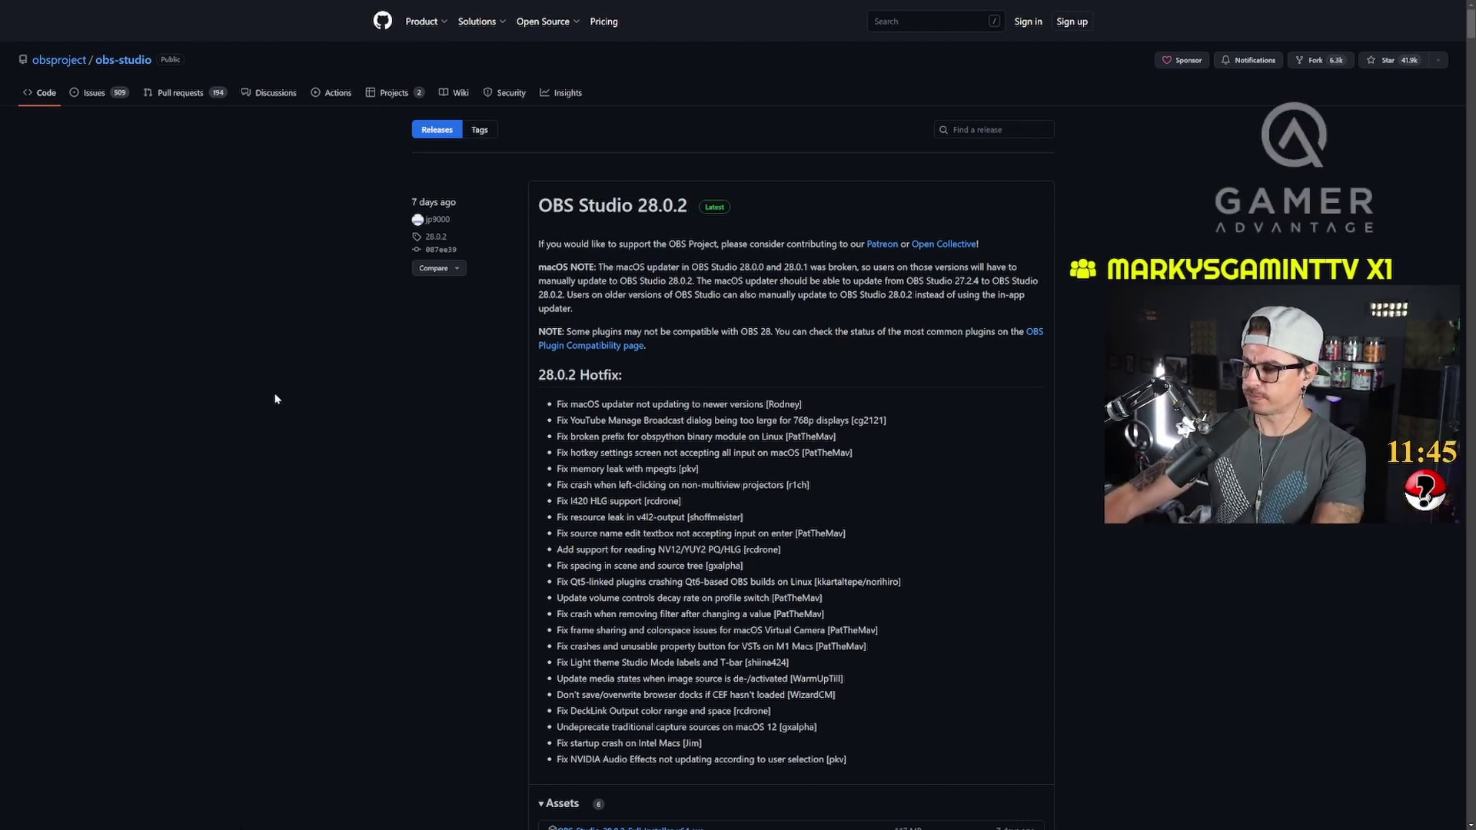
# - Zoom the releases page to 150% and scroll down to the OBS Studio 27.2.4 release
pyautogui.hotkey('ctrl', '+')
pyautogui.hotkey('ctrl', '+')
pyautogui.hotkey('ctrl', '+')
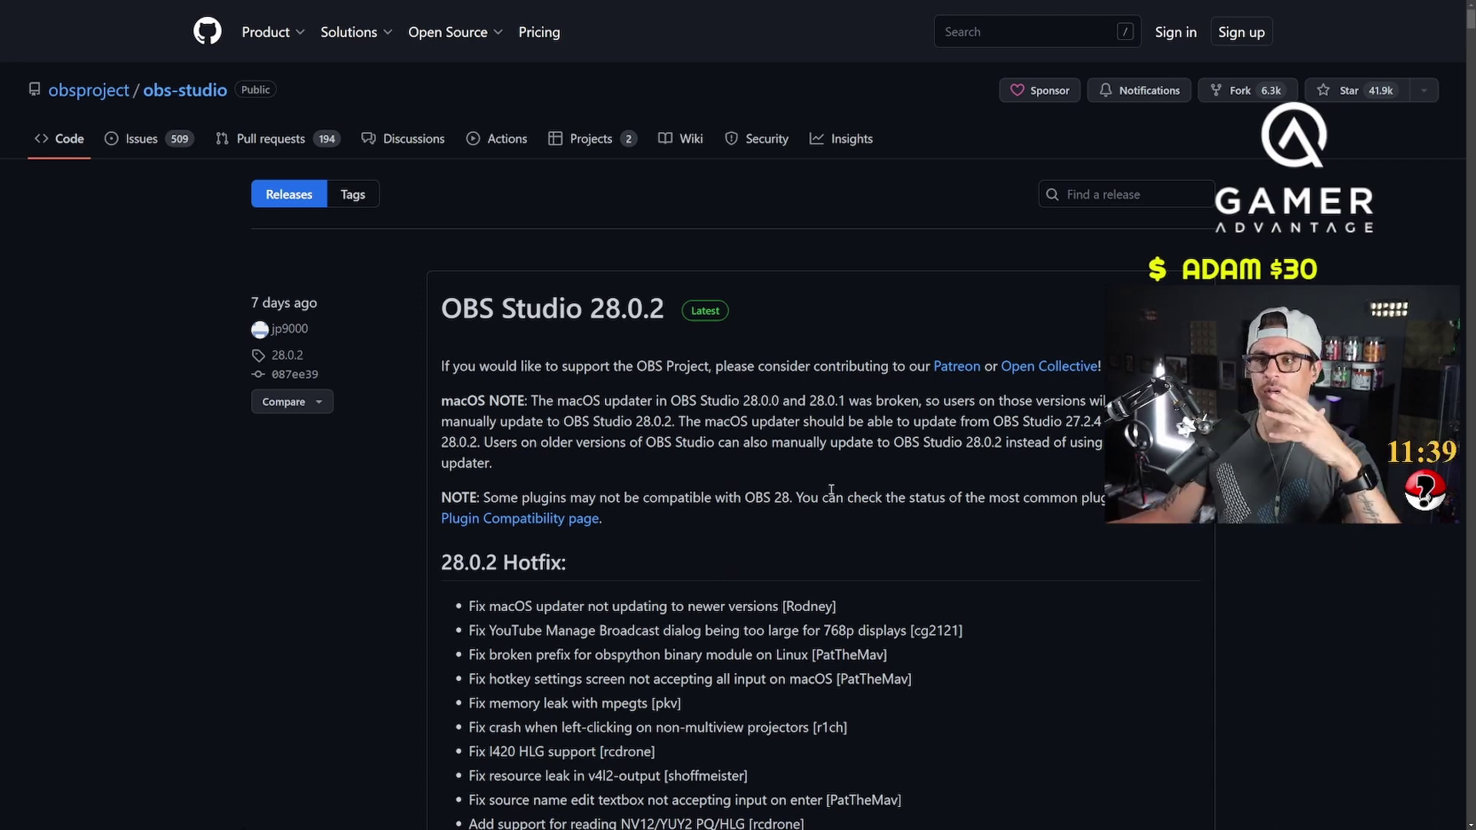
pyautogui.scroll(-3, 838, 495)
pyautogui.scroll(3, 775, 477)
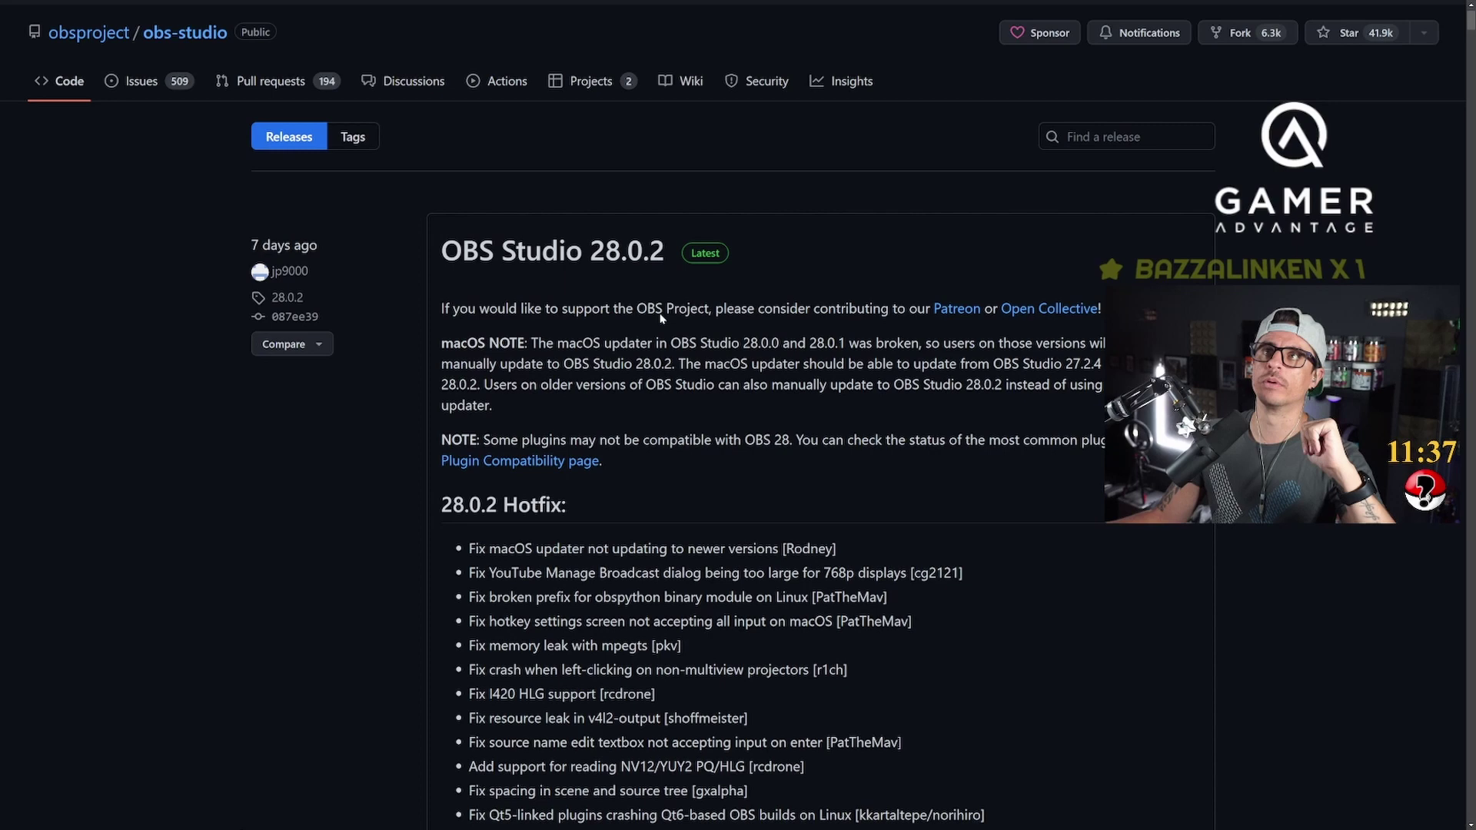
pyautogui.scroll(-4, 747, 496)
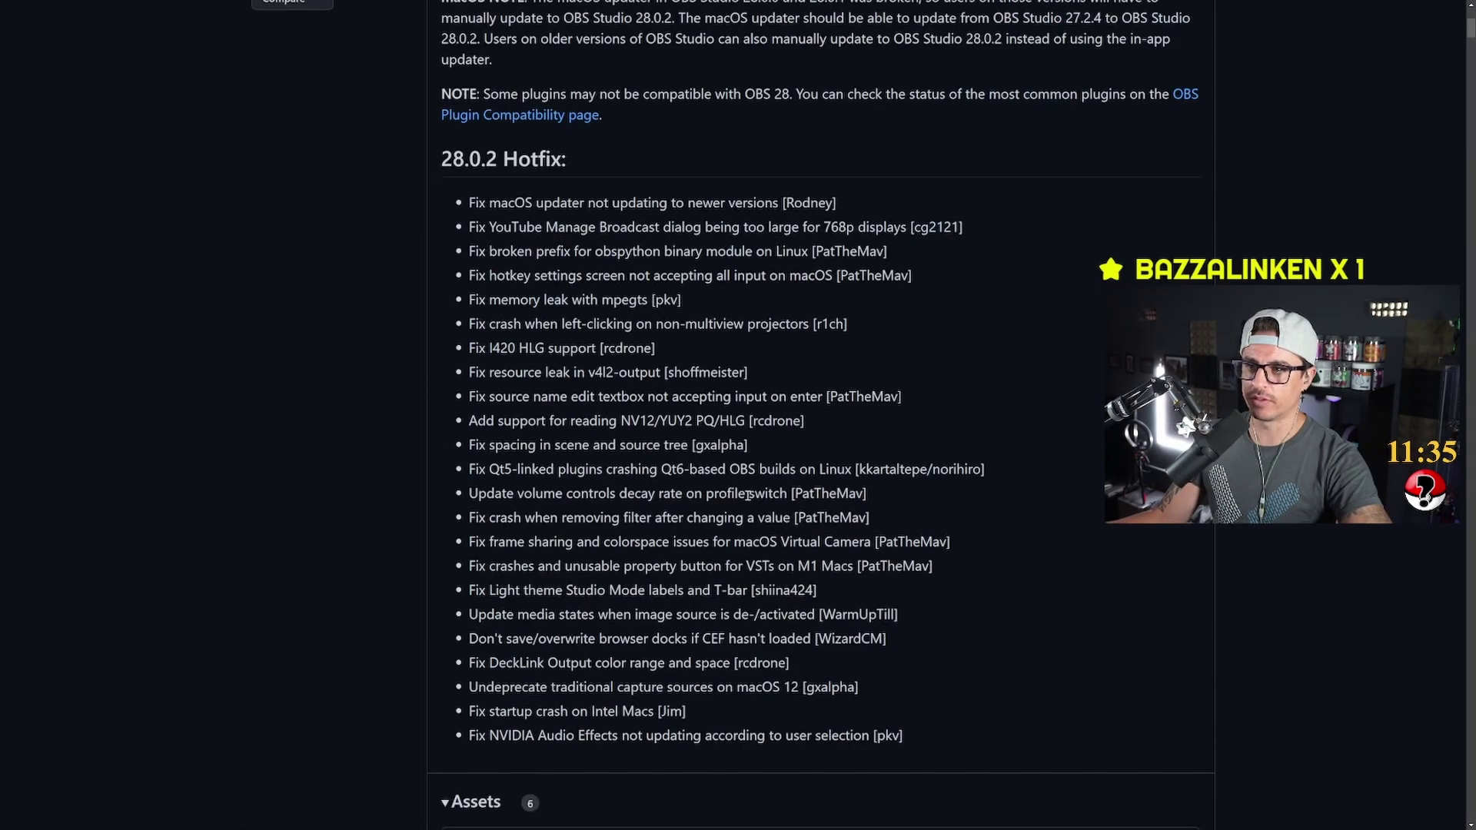
pyautogui.scroll(-10, 749, 496)
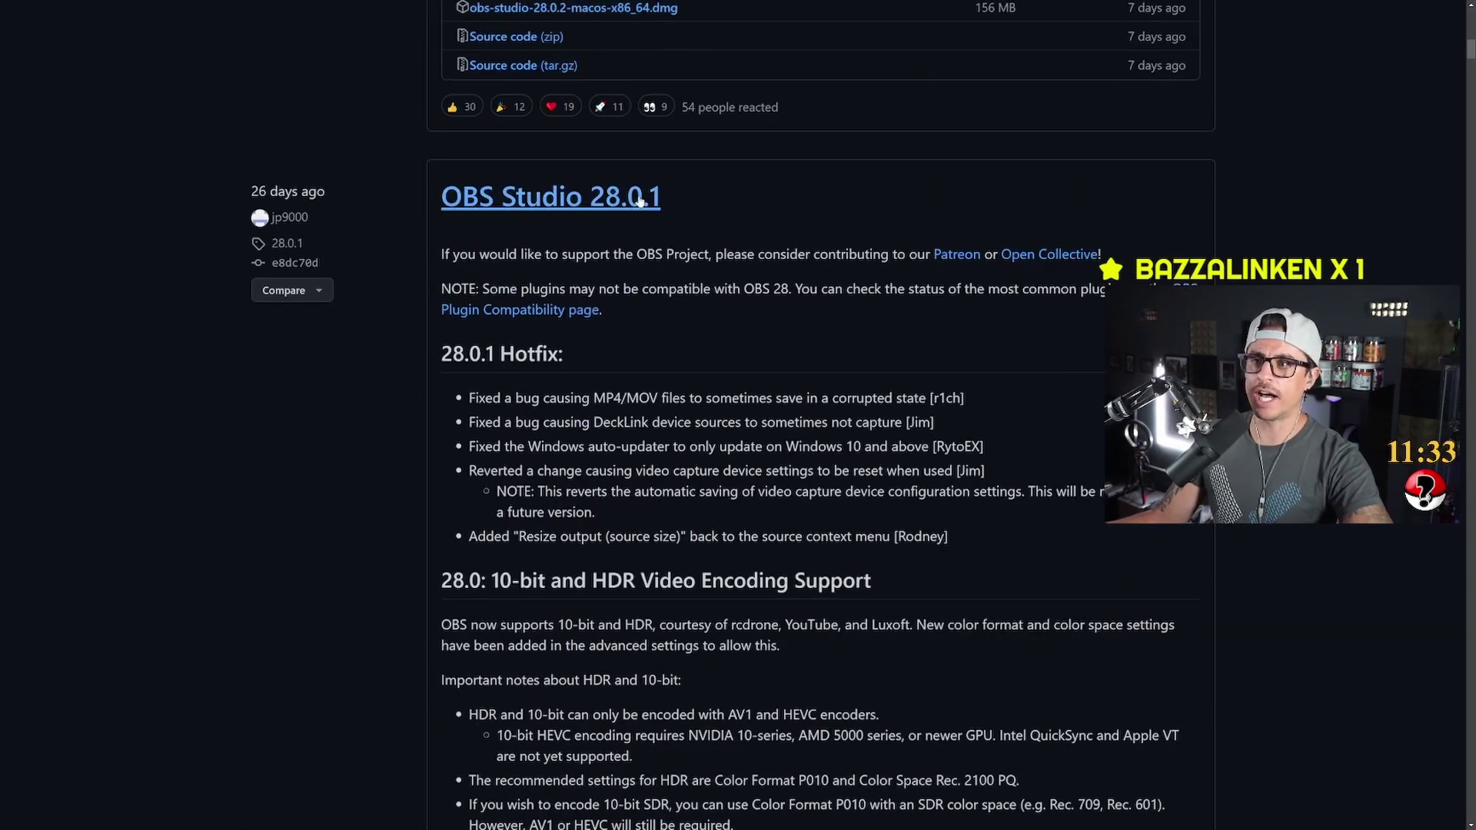
pyautogui.scroll(-20, 660, 207)
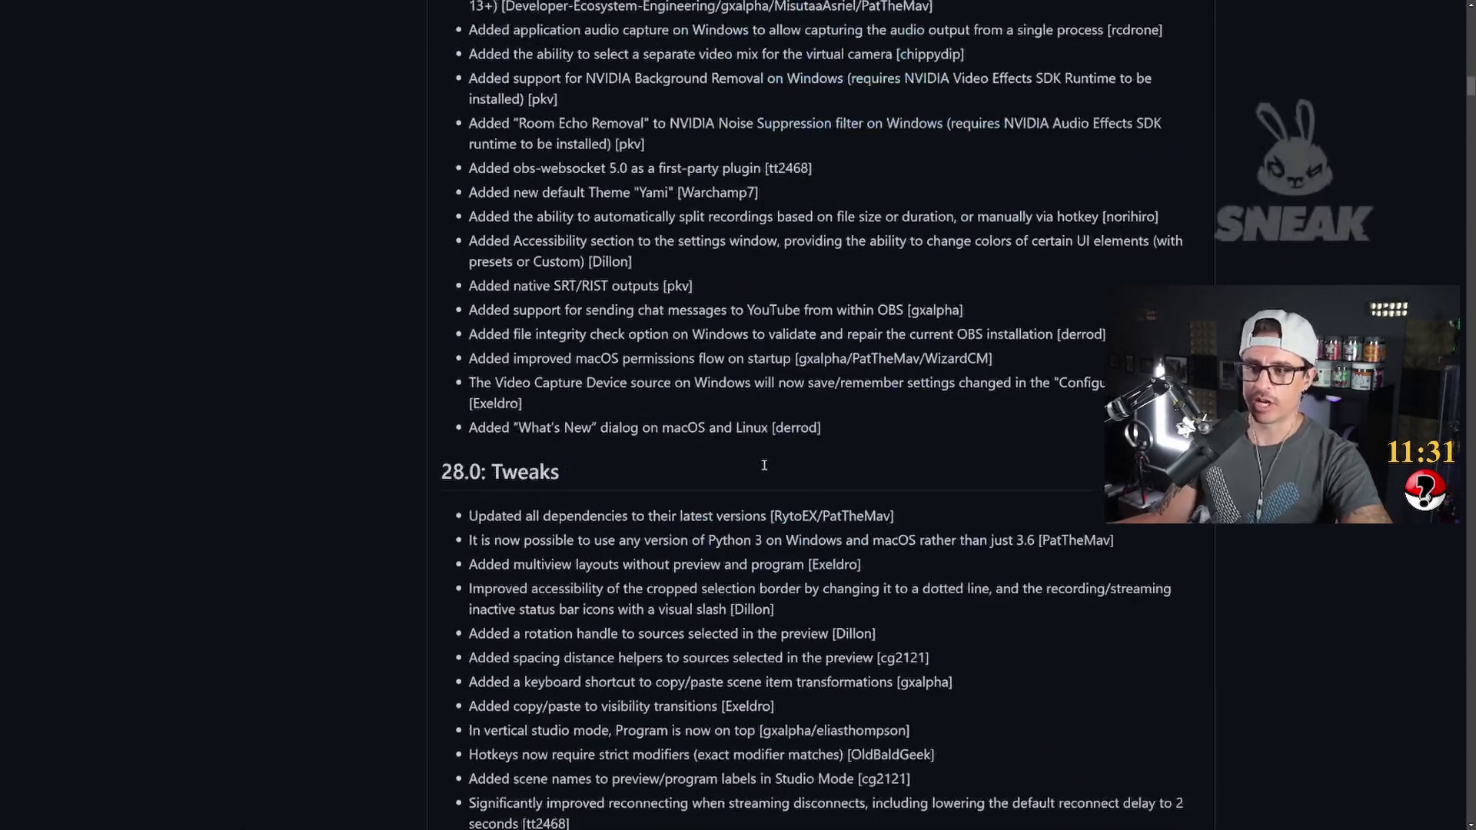
pyautogui.scroll(-15, 767, 467)
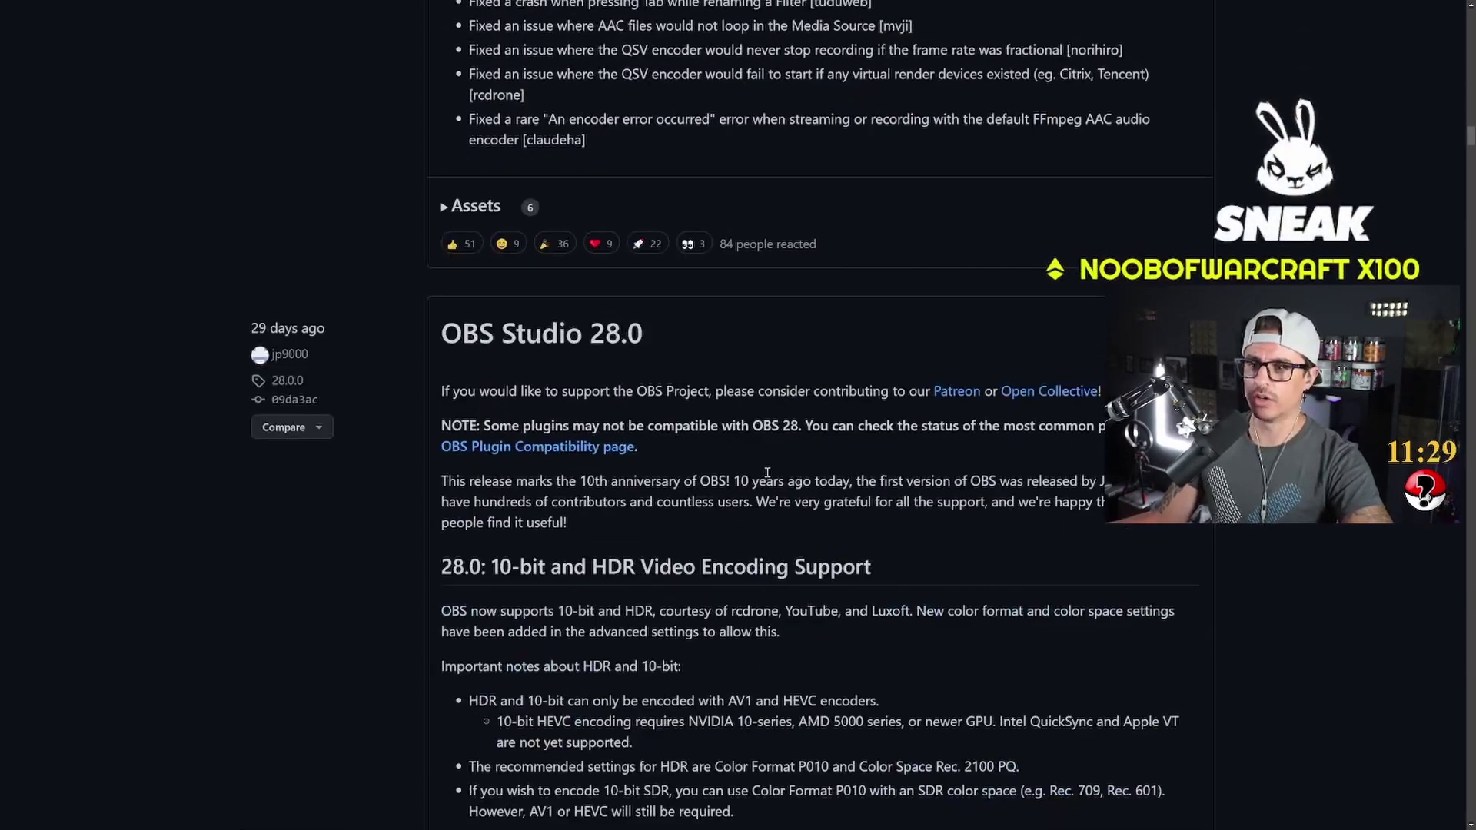
pyautogui.scroll(-5, 784, 385)
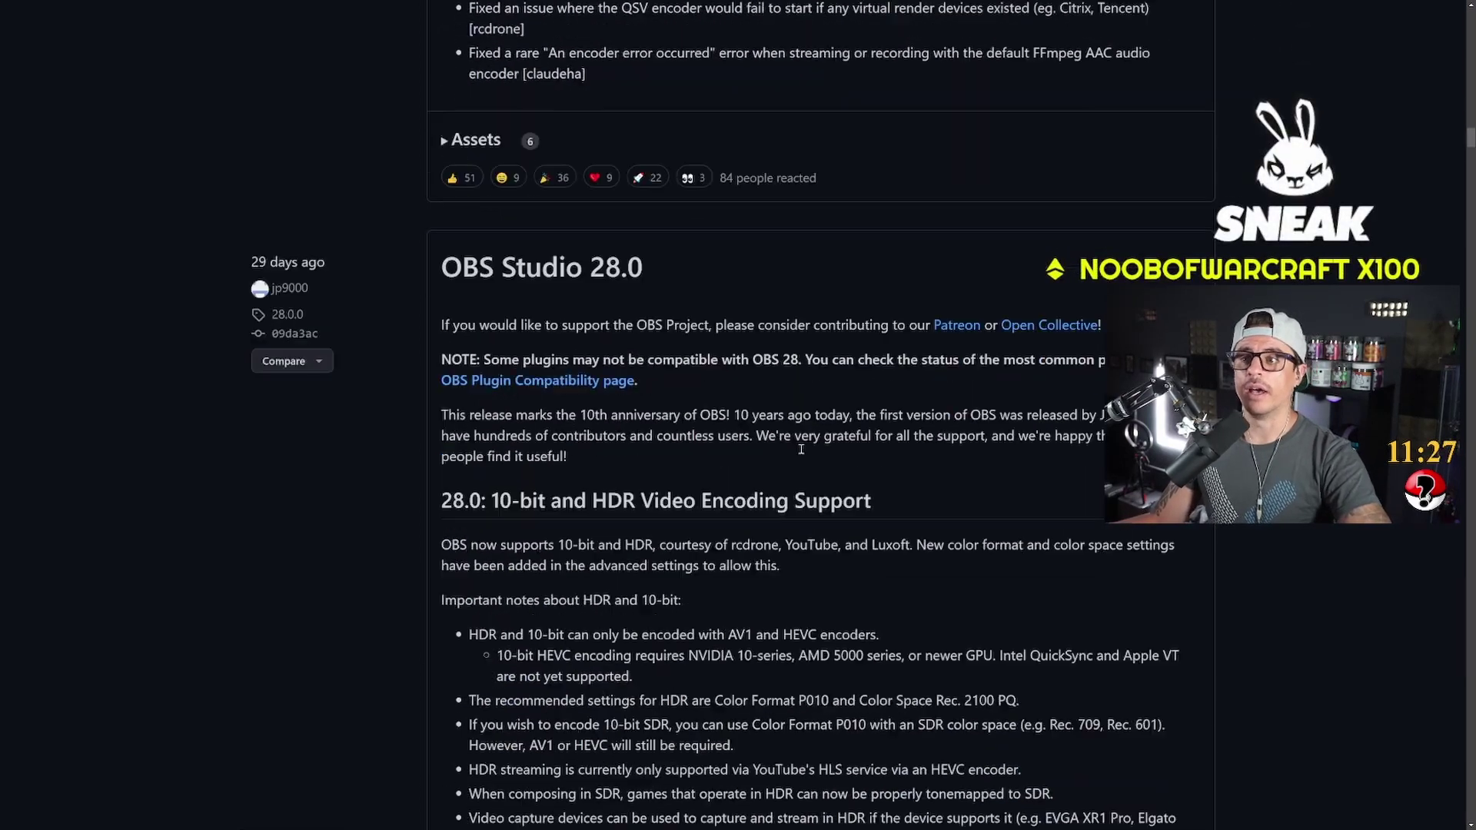
pyautogui.scroll(-20, 792, 410)
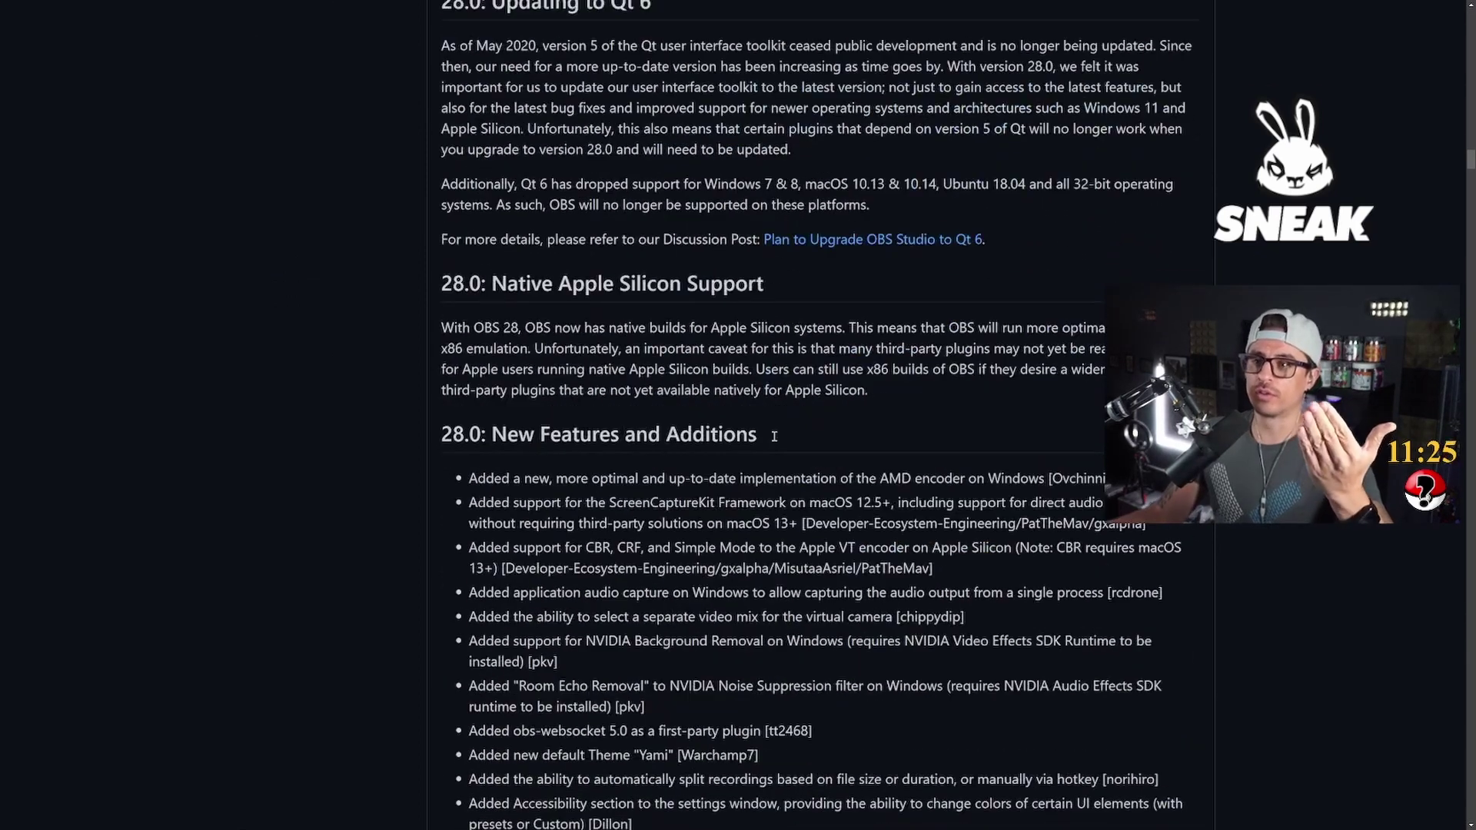
pyautogui.scroll(-9, 778, 429)
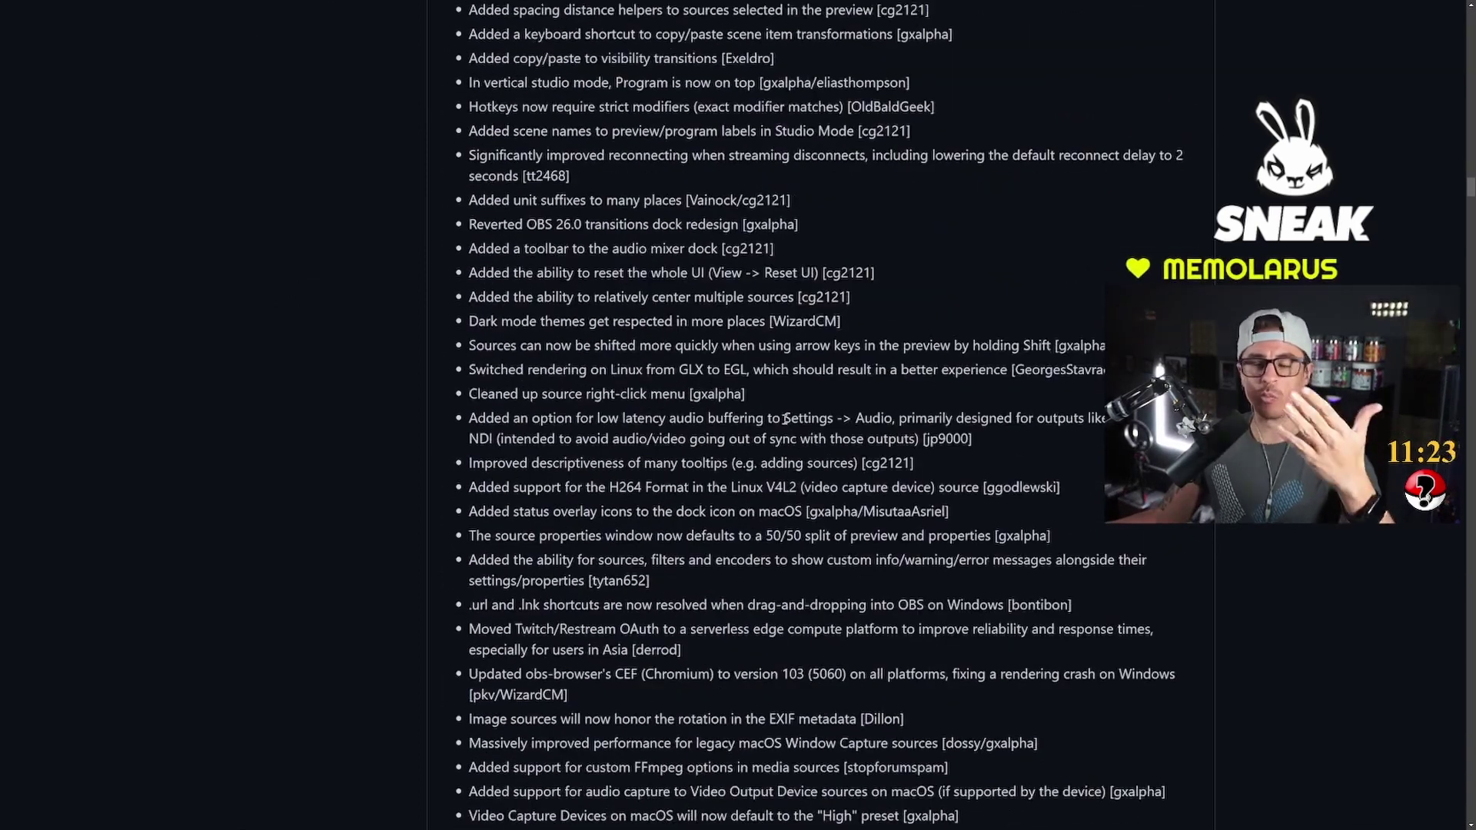
pyautogui.scroll(-16, 767, 446)
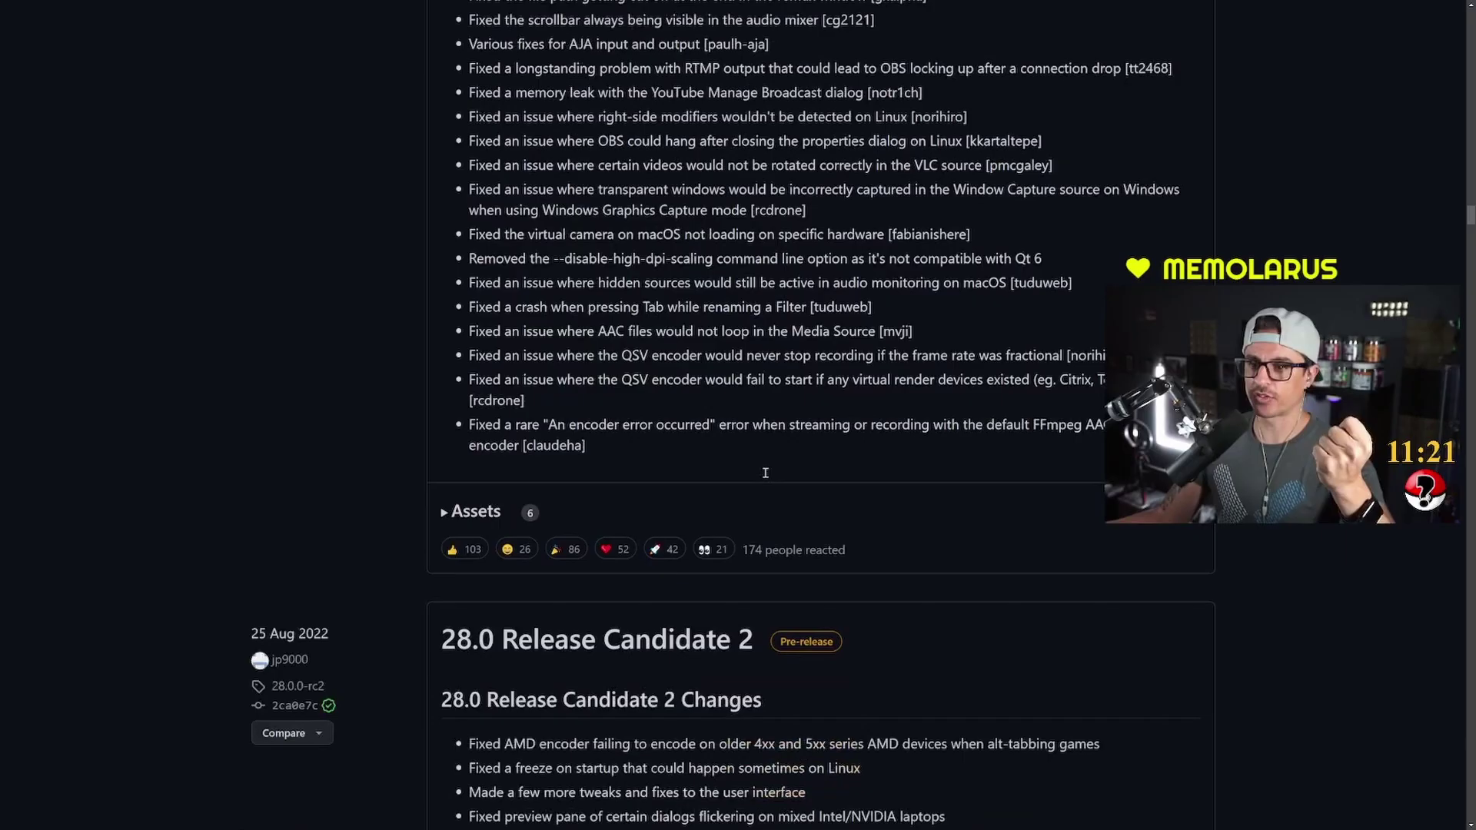
pyautogui.scroll(-20, 766, 469)
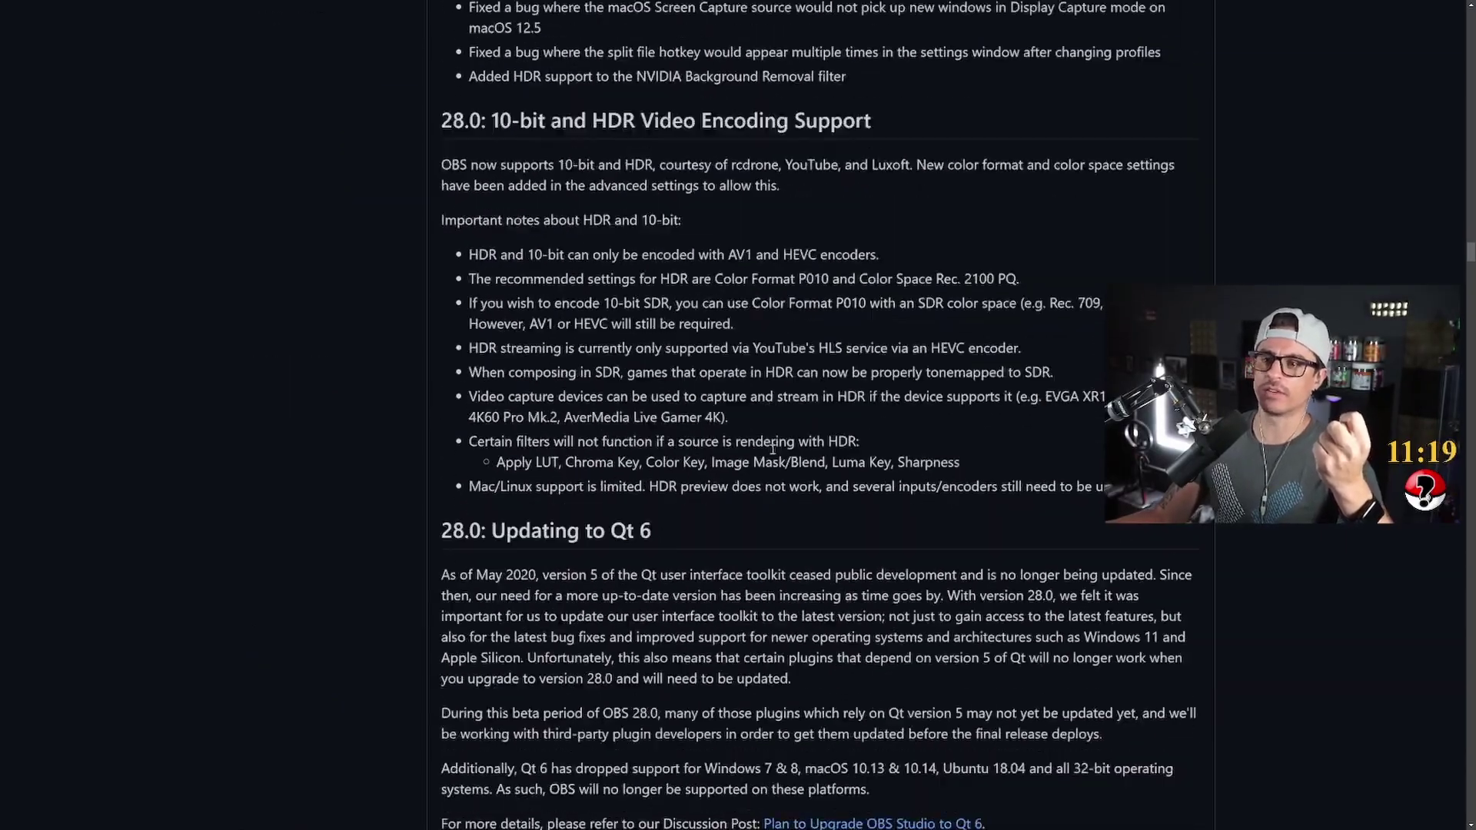
pyautogui.scroll(-20, 767, 461)
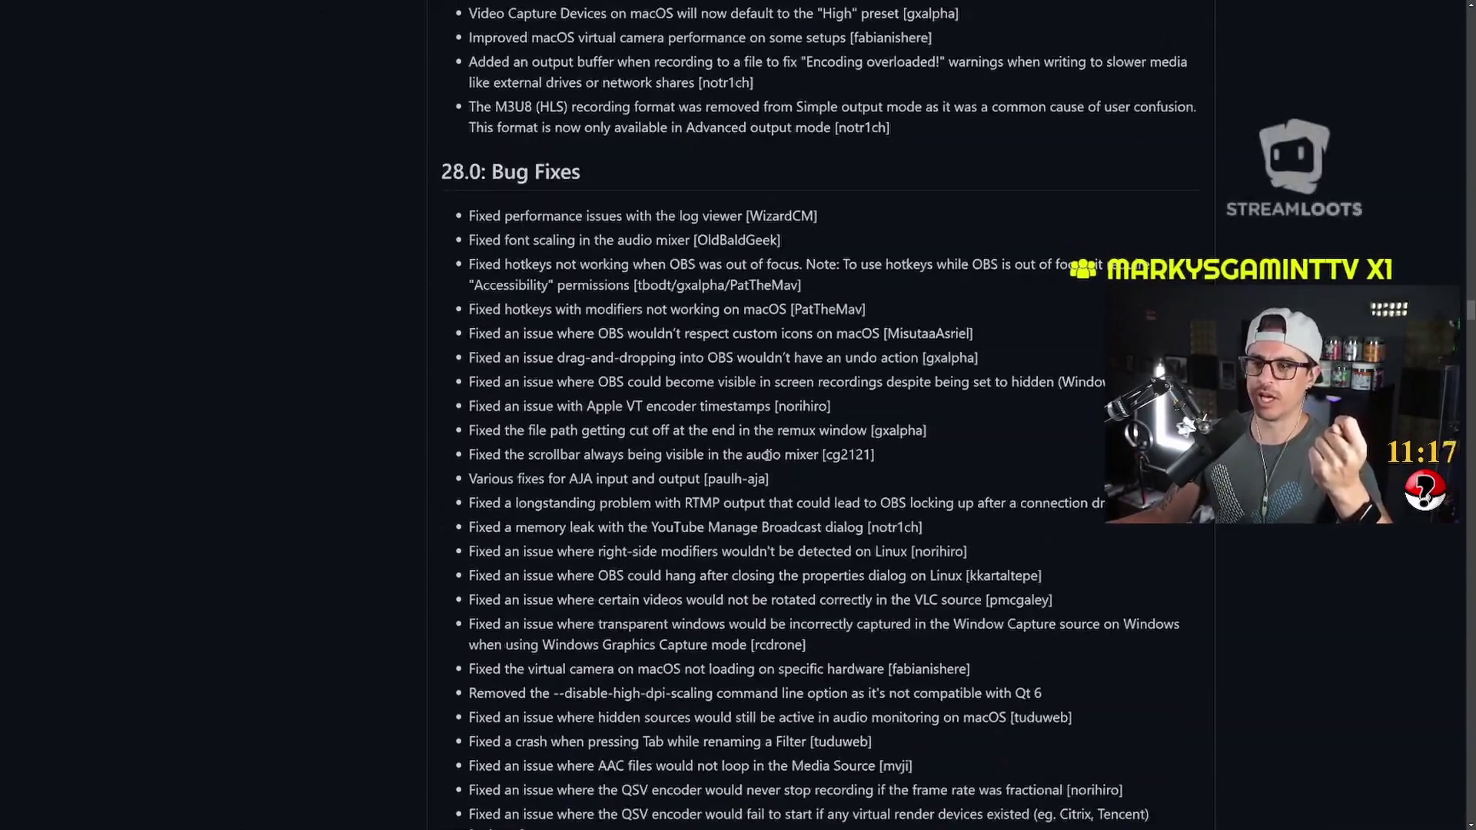
pyautogui.scroll(-20, 771, 472)
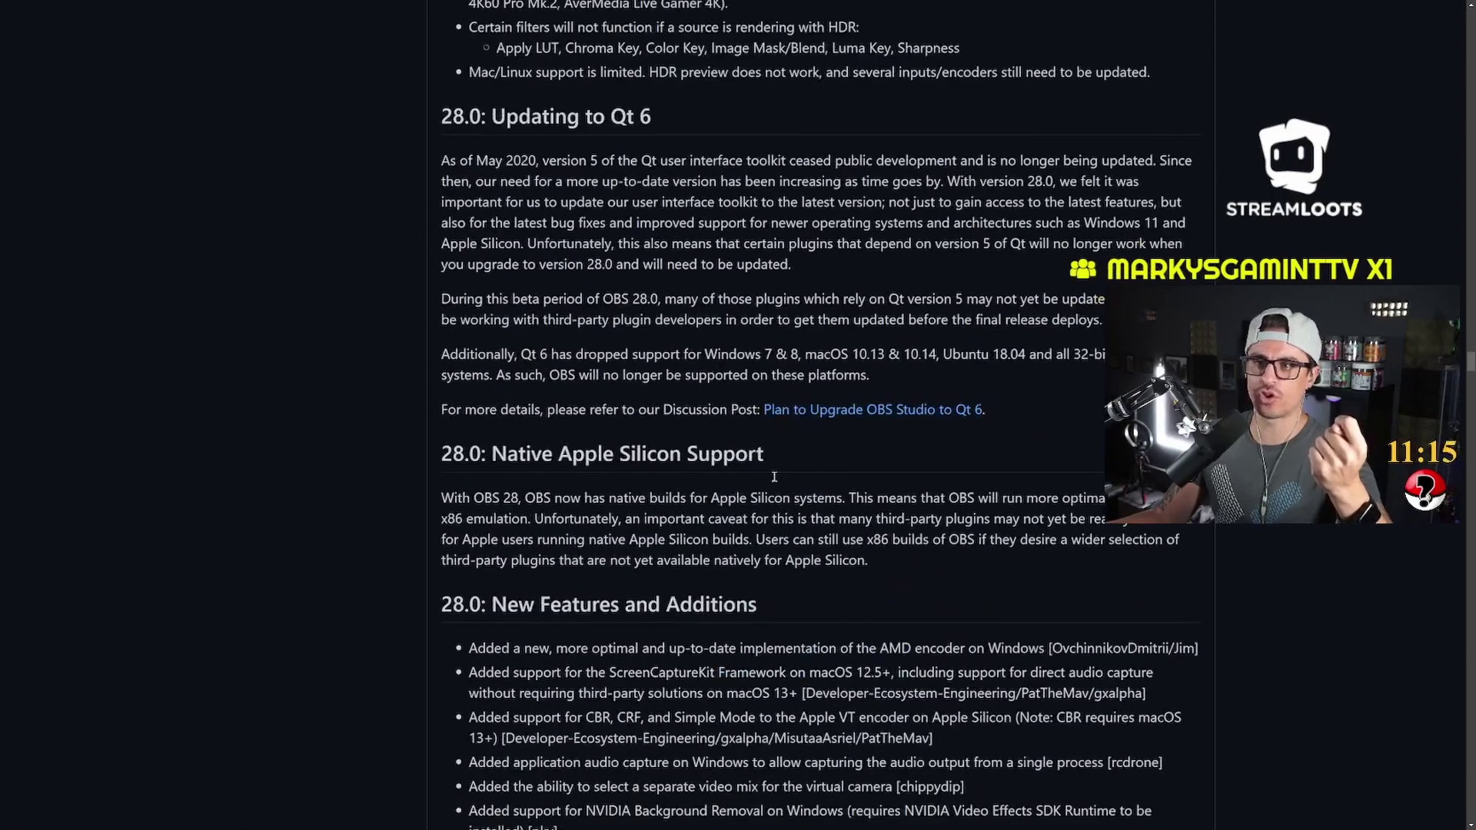
pyautogui.scroll(-15, 771, 469)
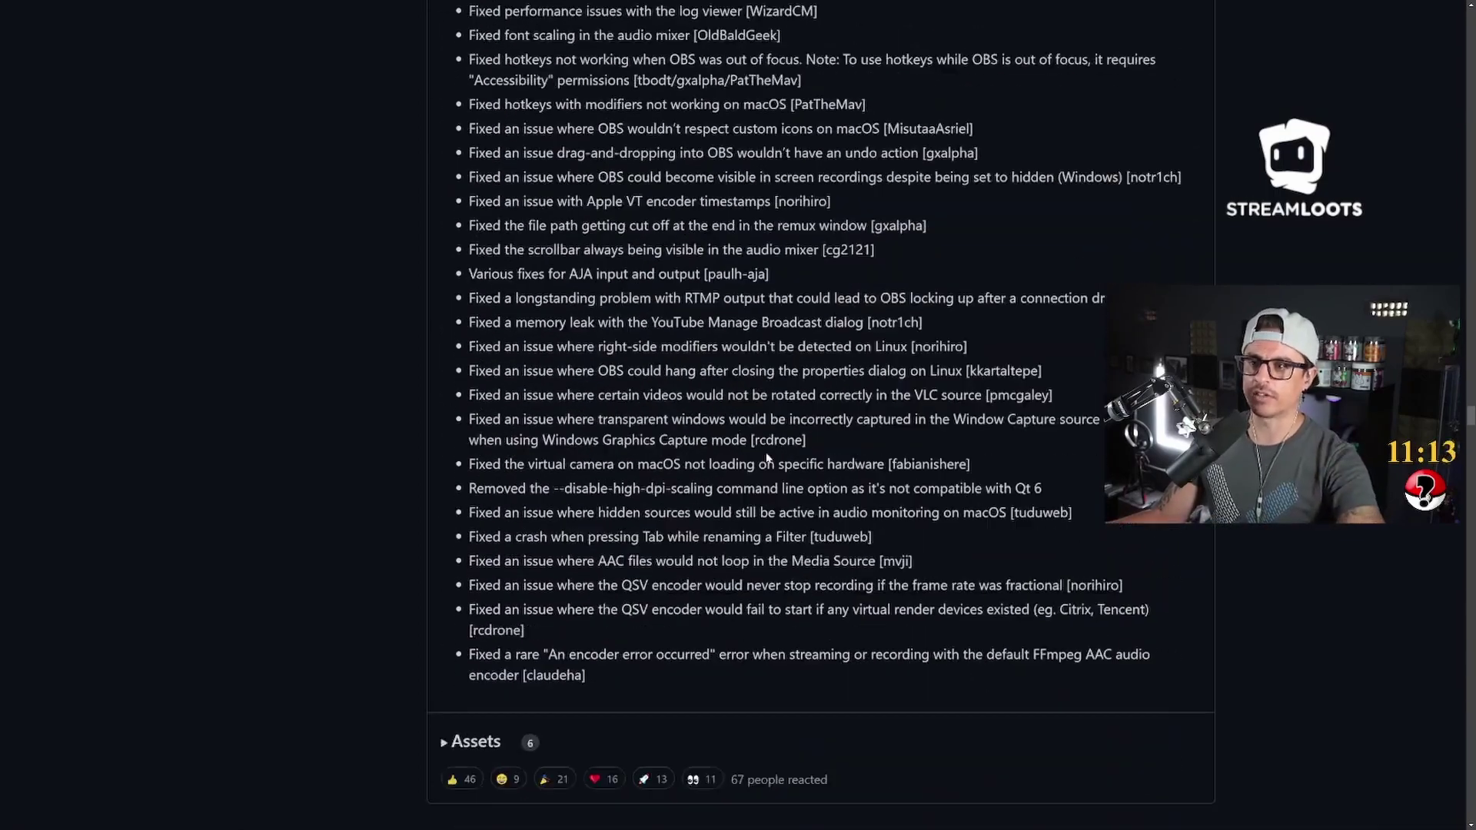
pyautogui.scroll(-20, 705, 501)
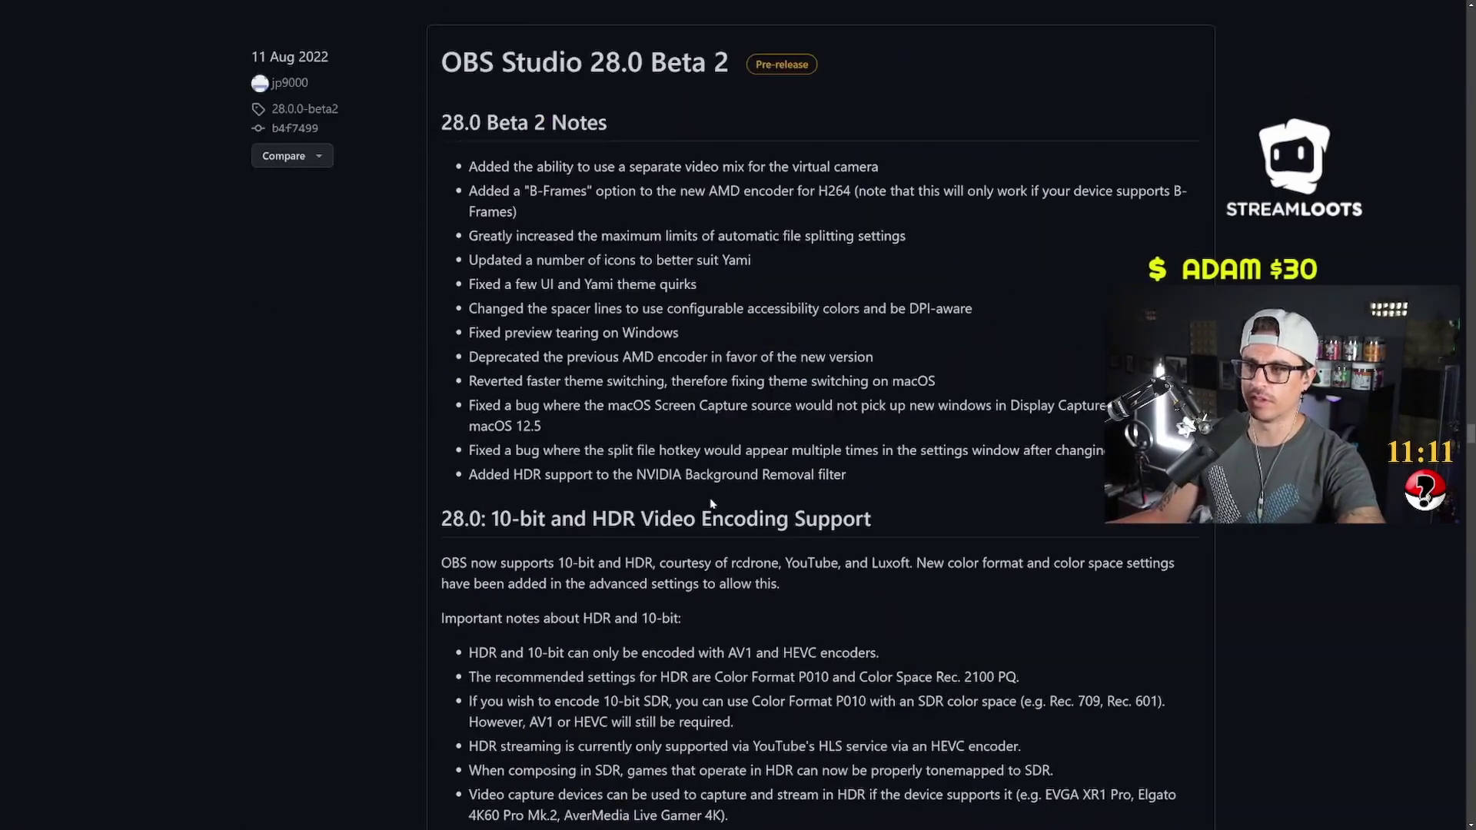
pyautogui.scroll(-20, 716, 520)
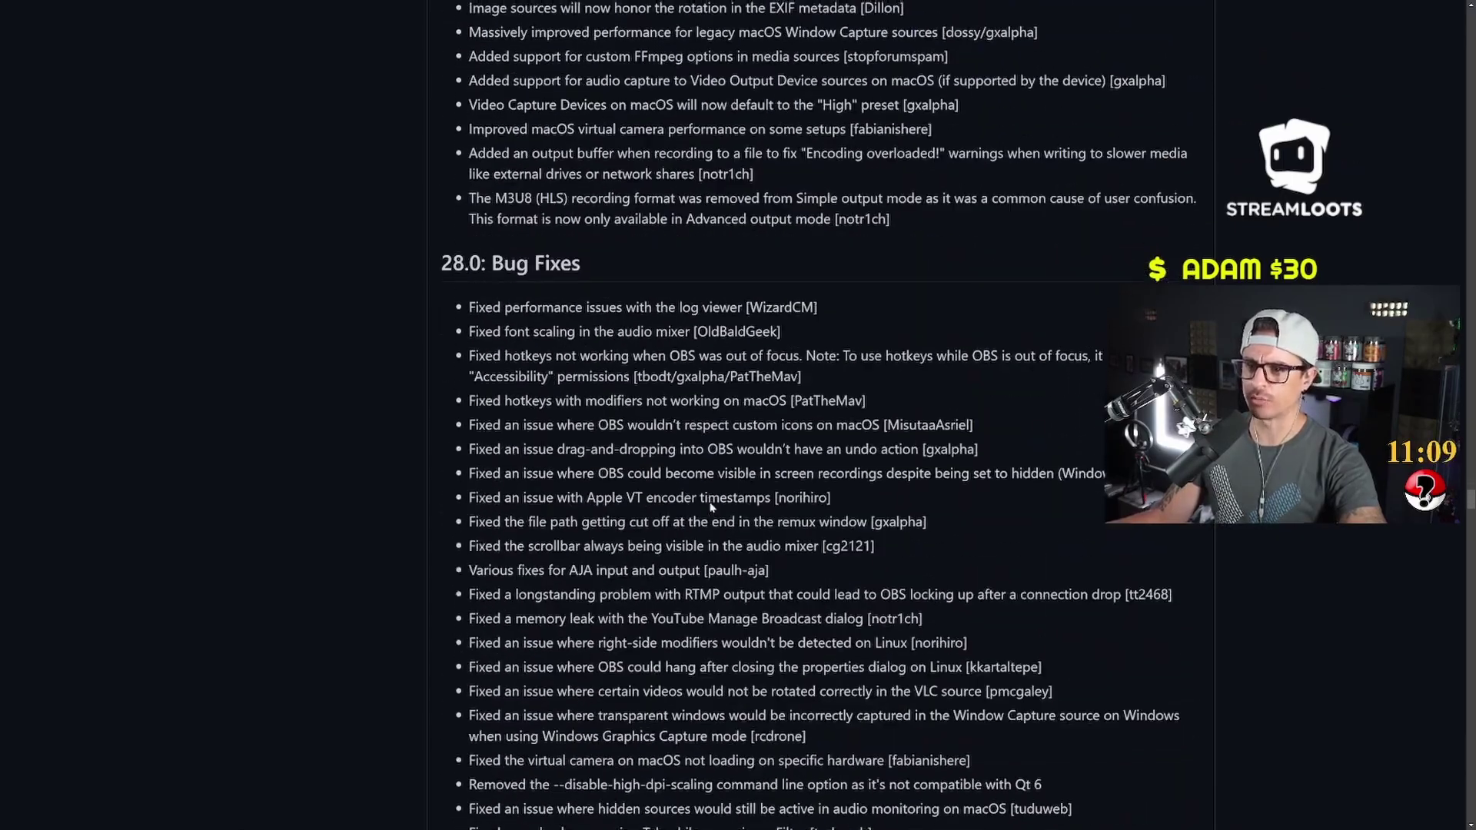
pyautogui.scroll(-20, 702, 472)
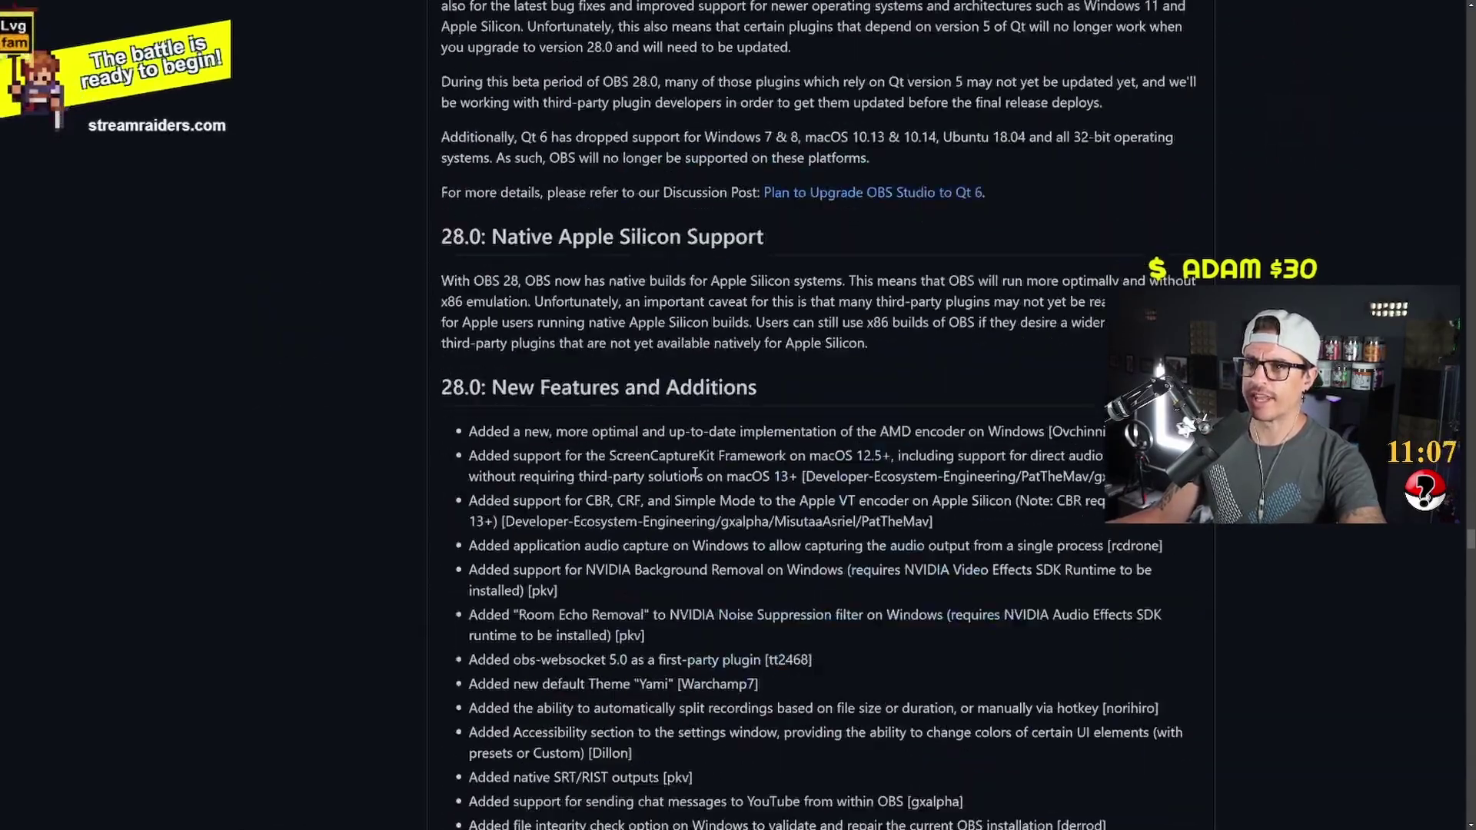
pyautogui.scroll(-20, 702, 477)
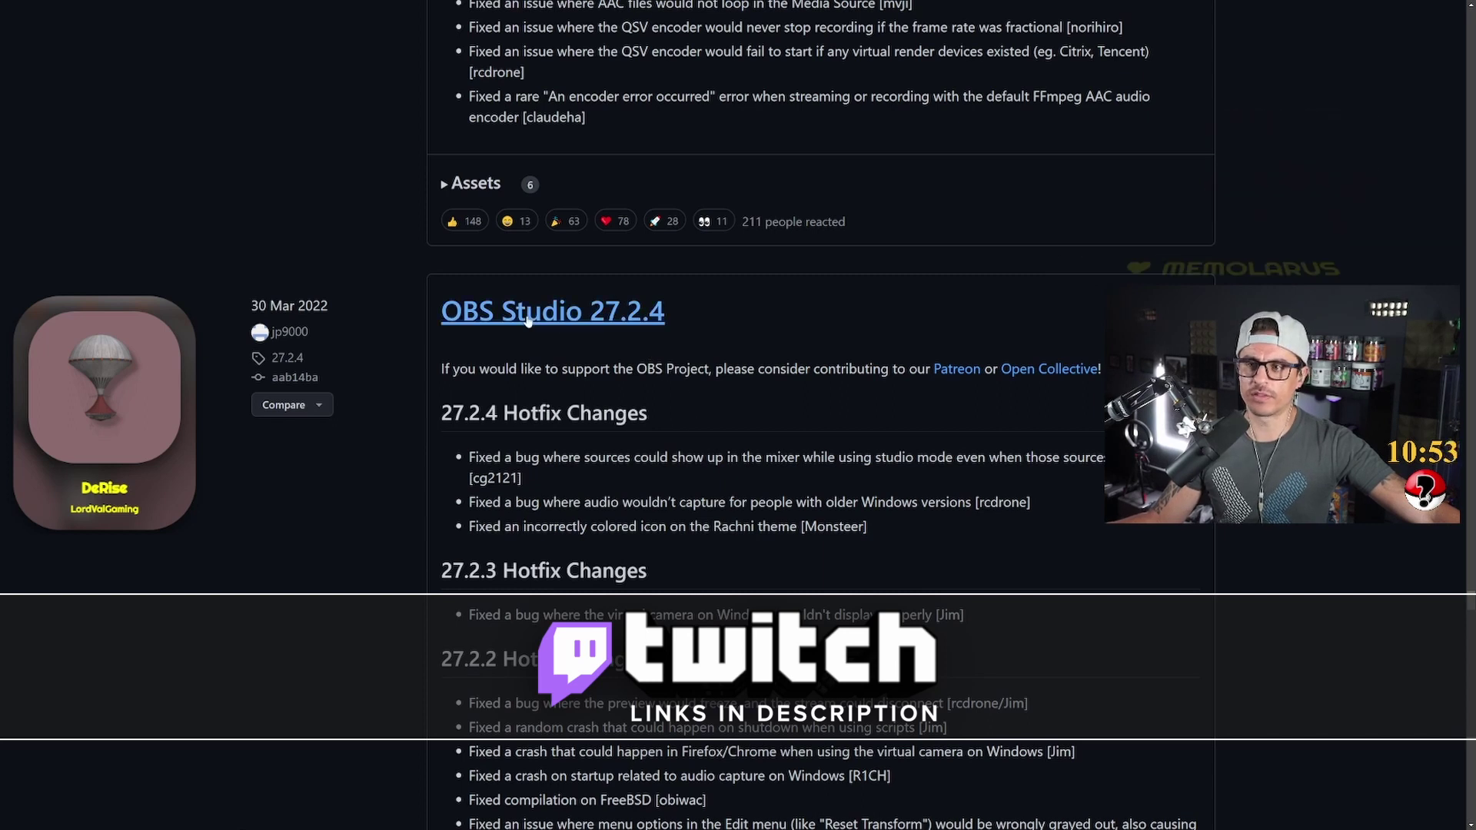
# - Expand the 27.2.4 release's Assets to list its 7 files, including the x64 full installer
pyautogui.scroll(-6, 683, 483)
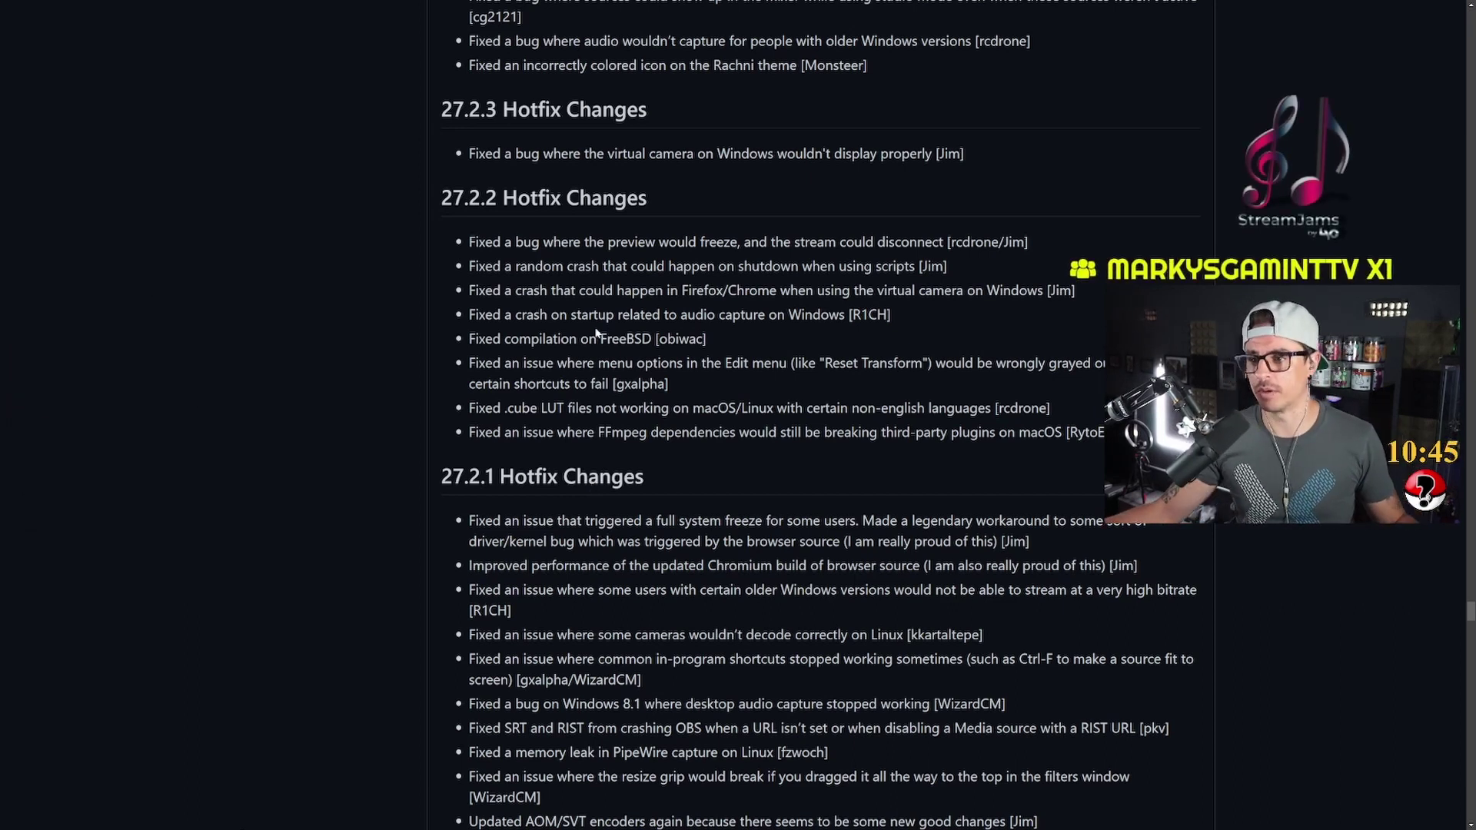
pyautogui.scroll(-14, 596, 332)
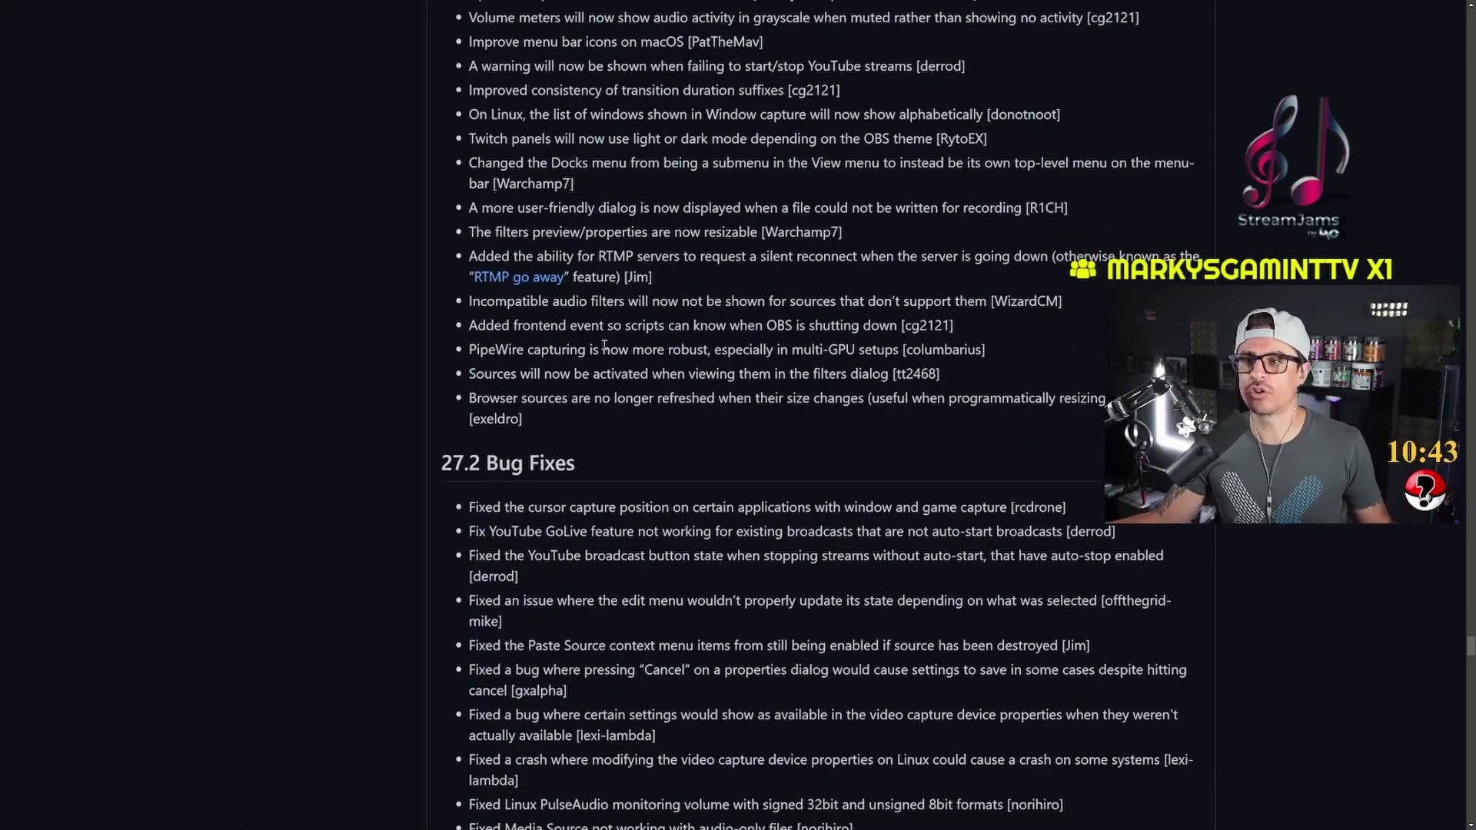
pyautogui.scroll(-18, 604, 346)
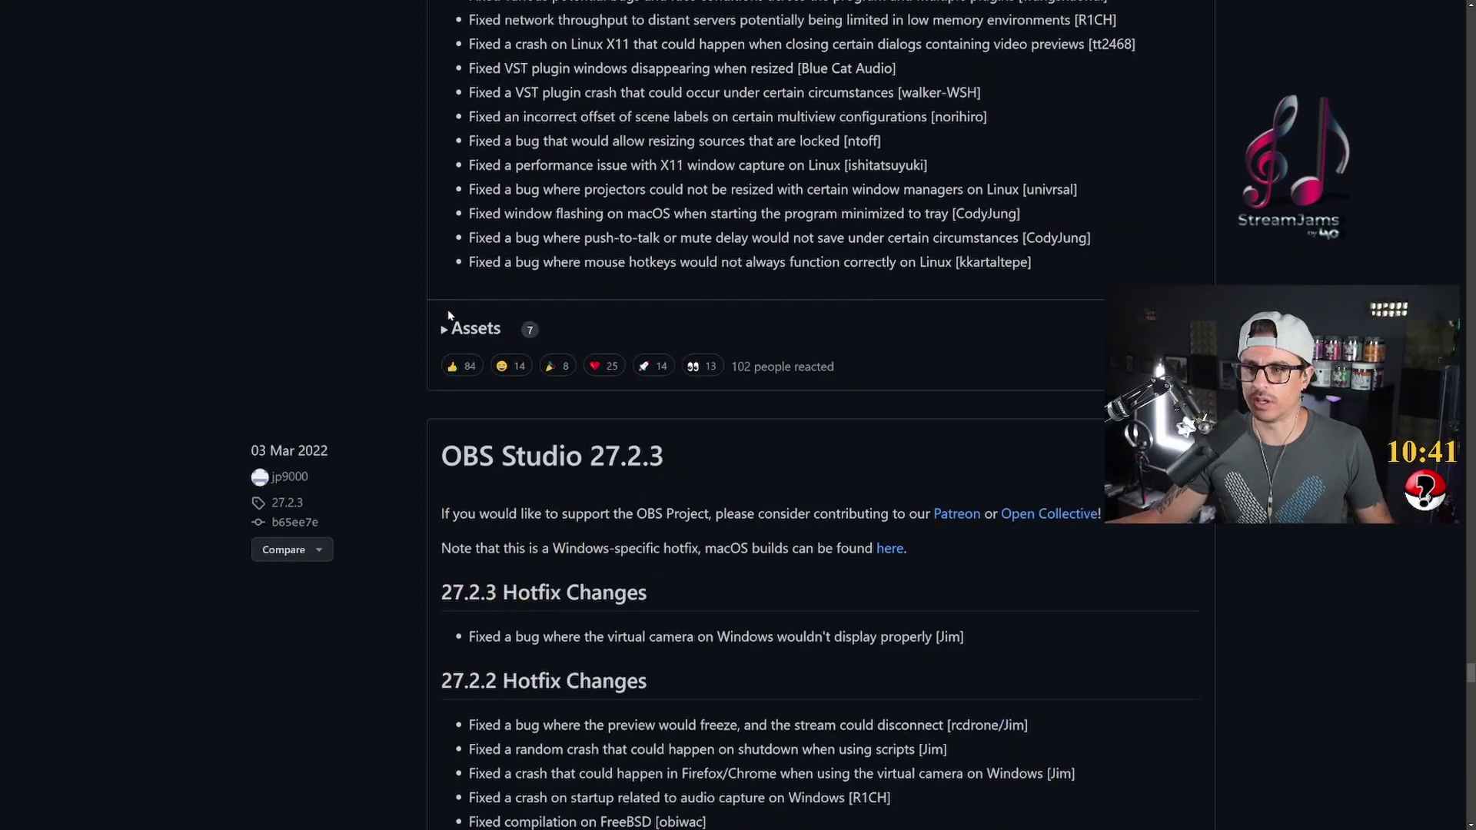
pyautogui.click(445, 330)
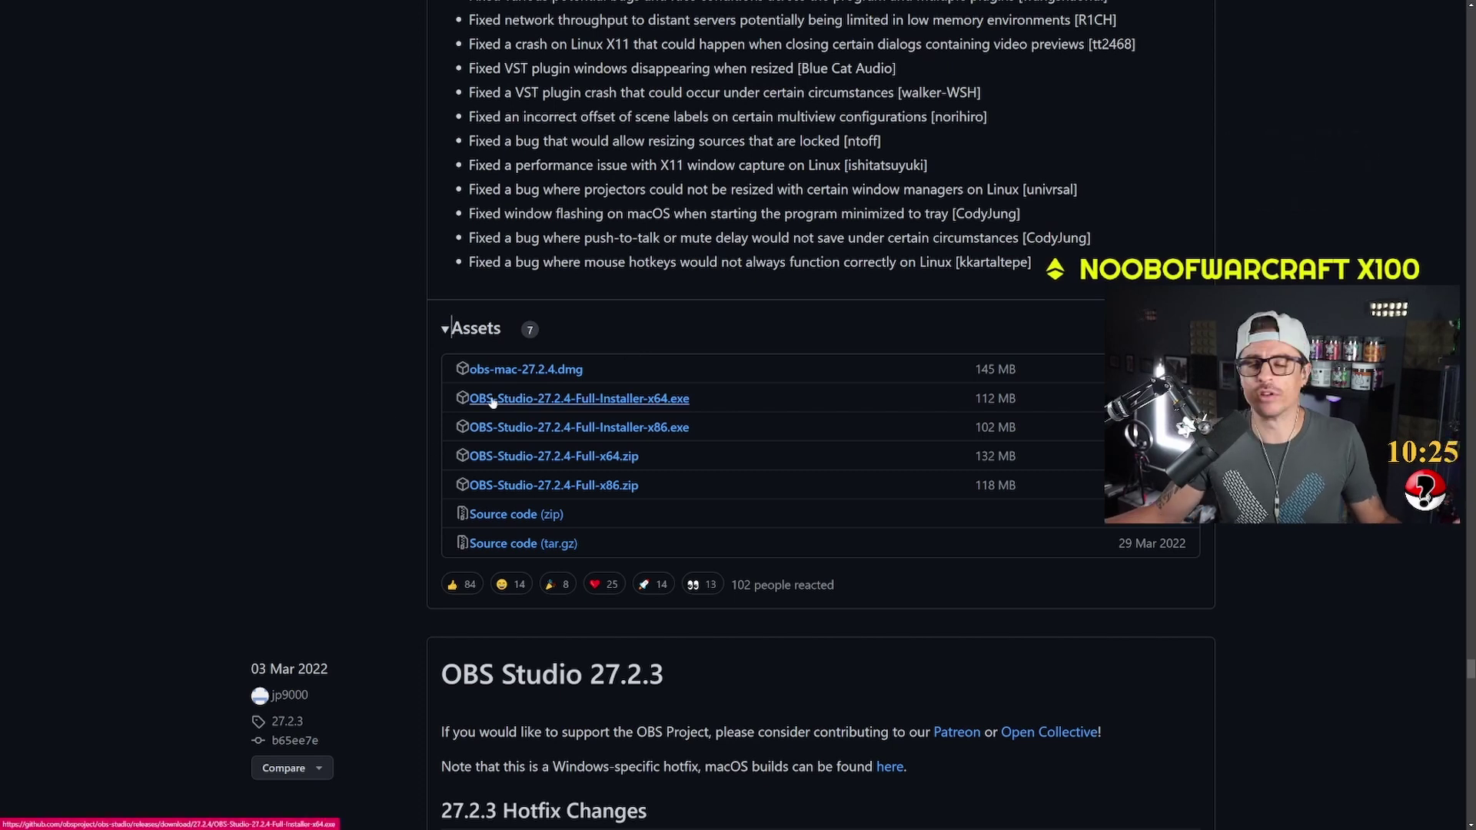
# - Save OBS-Studio-27.2.4-Full-Installer-x64.exe to the Desktop and check its download options
pyautogui.click(614, 398)
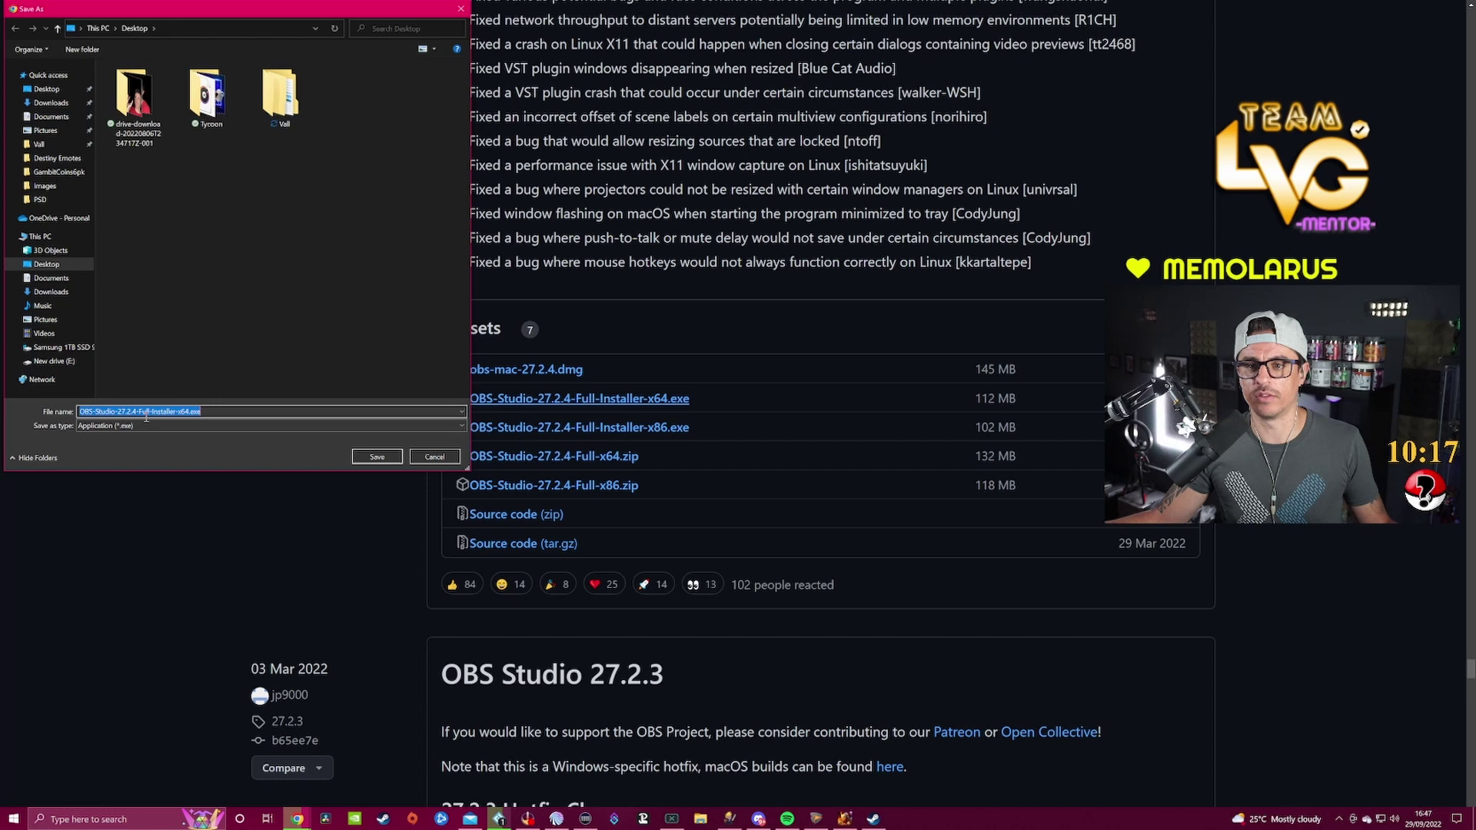
pyautogui.click(379, 458)
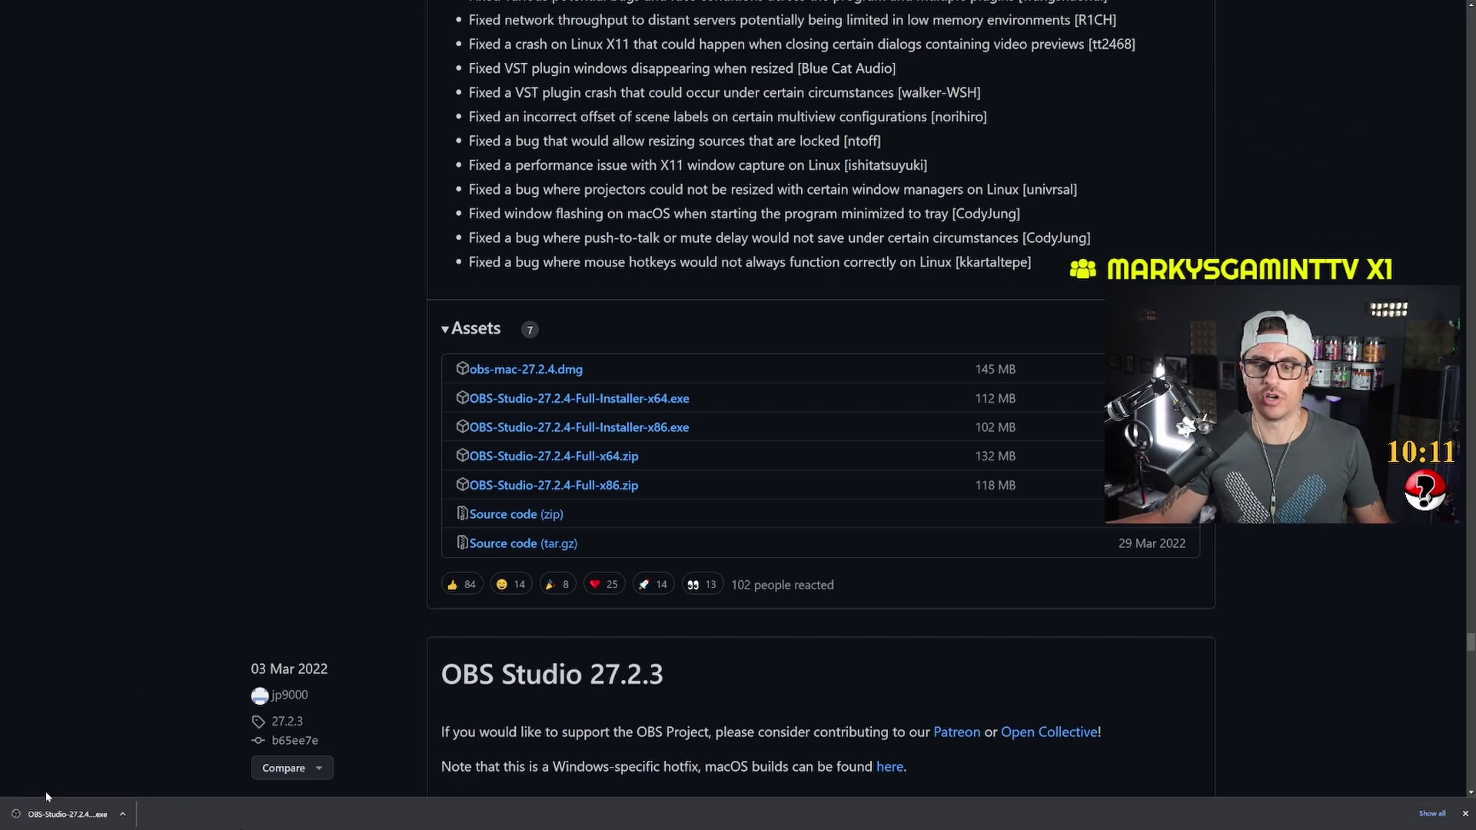
pyautogui.click(123, 814)
pyautogui.click(123, 814)
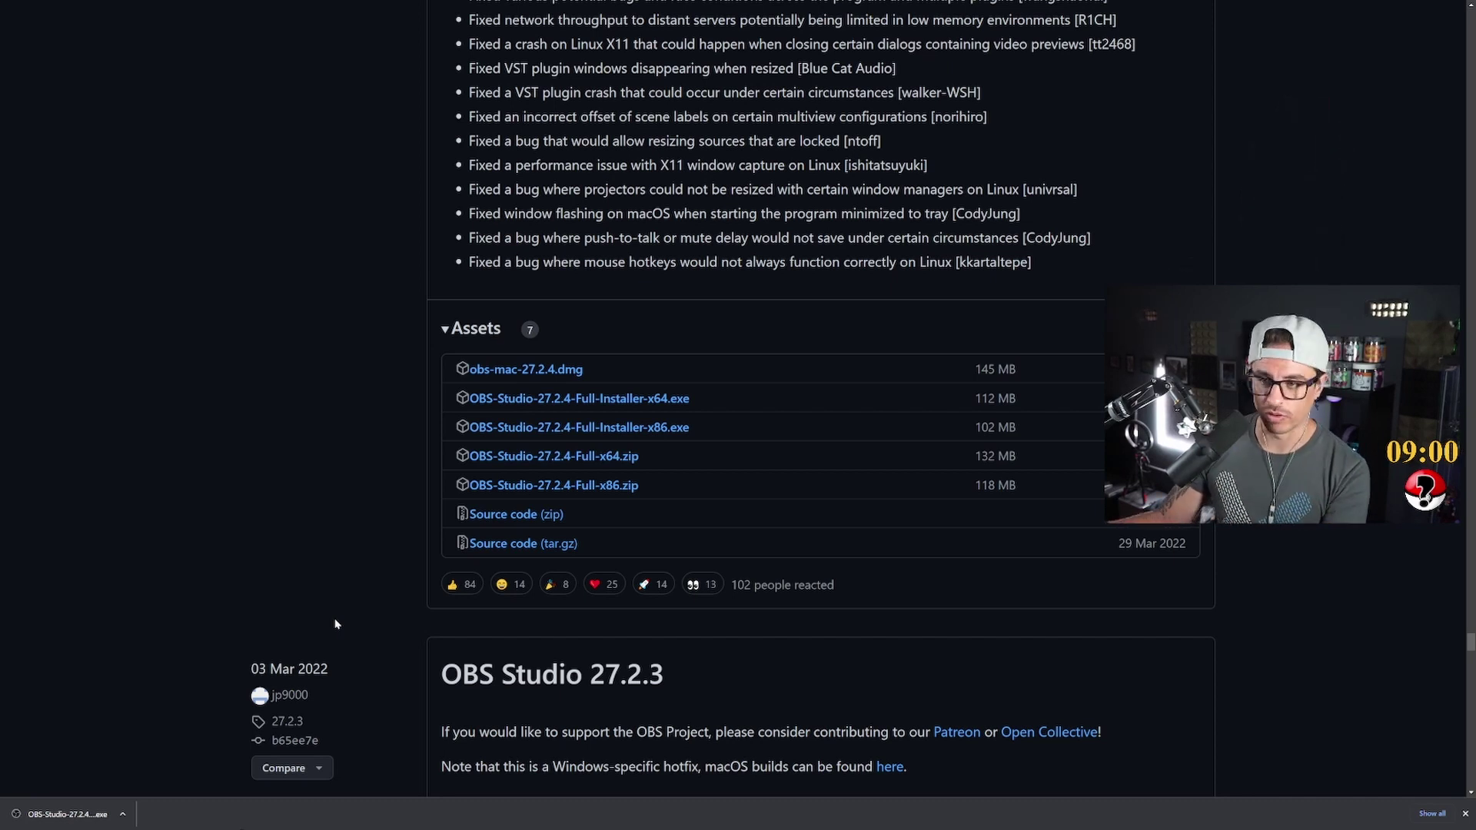
pyautogui.scroll(2, 324, 499)
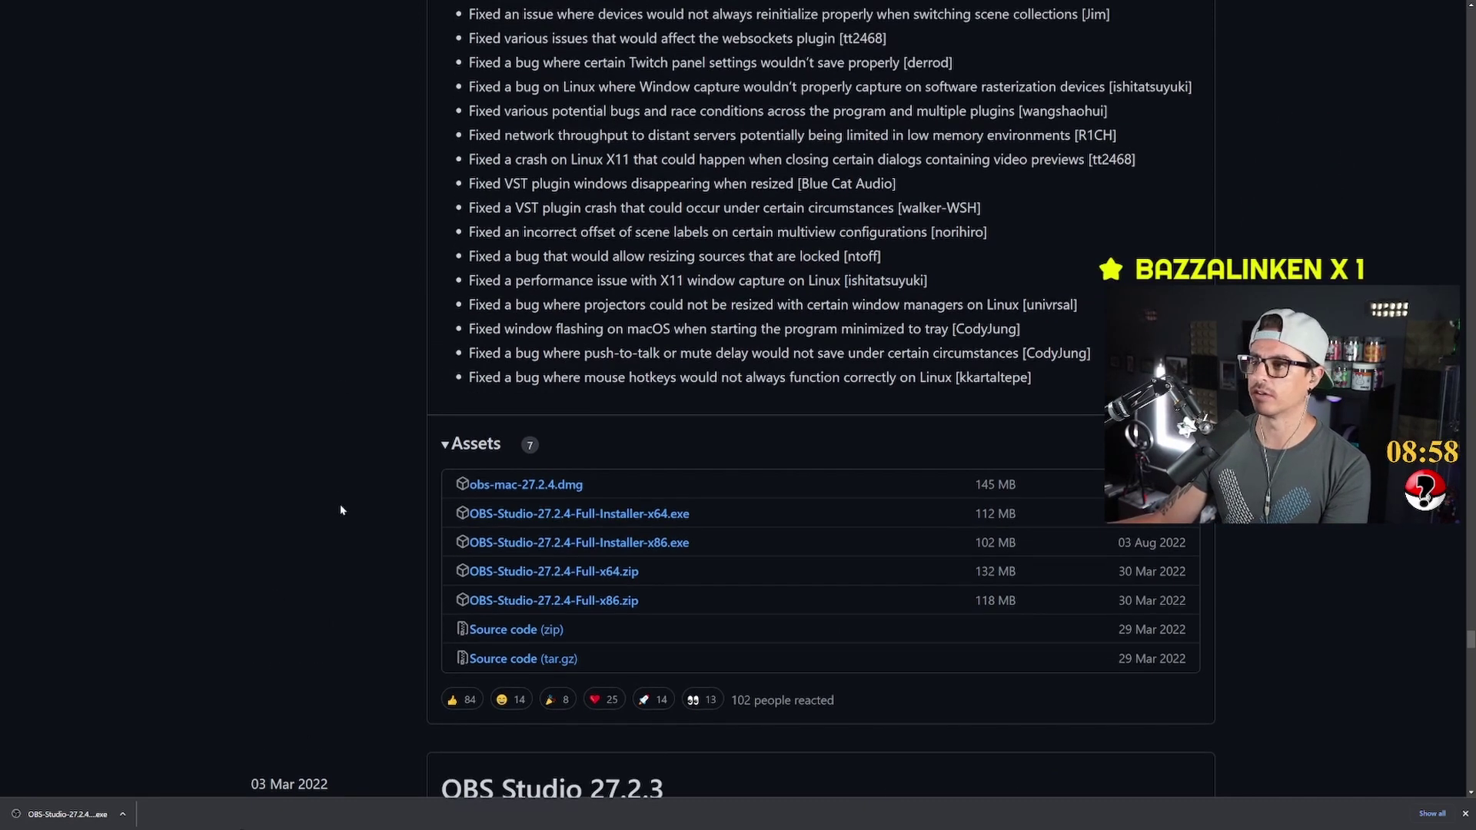